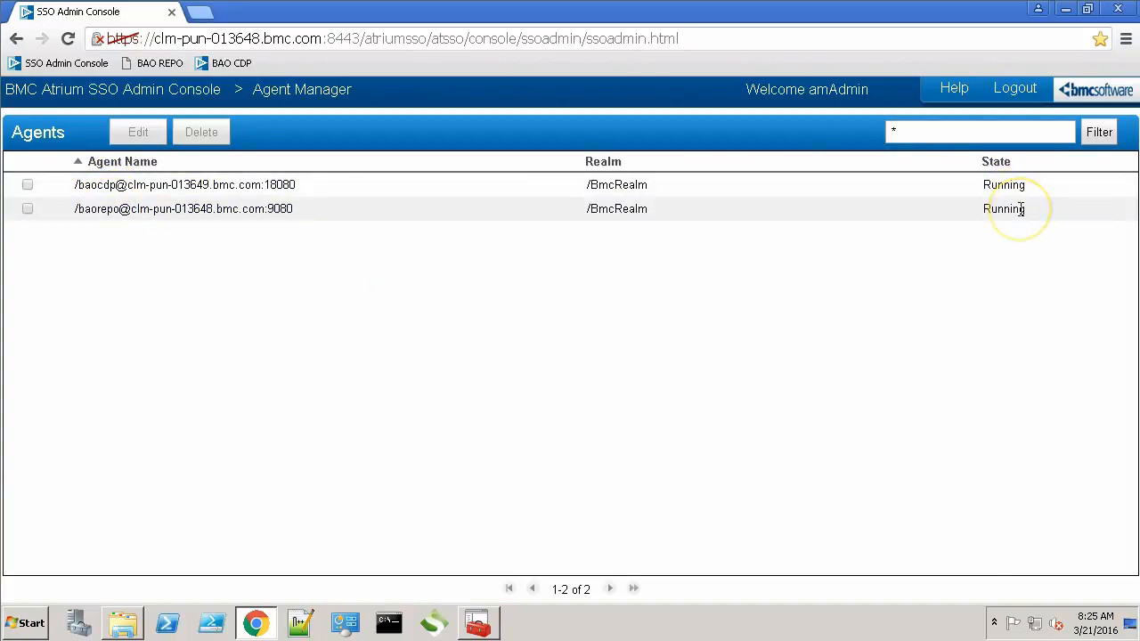
# Step: Log out of the BMC Atrium SSO Admin Console once both agents show Running
pyautogui.click(1014, 89)
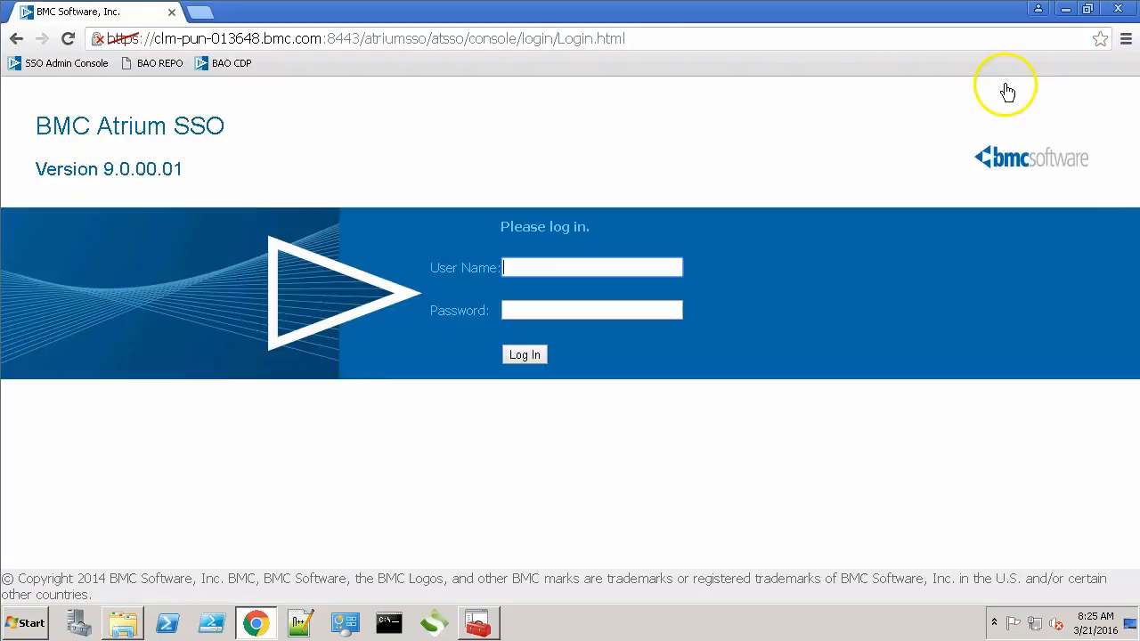
# Step: Log in to the BAO Repository Manager as the admin user, view its content, then log out
pyautogui.click(153, 67)
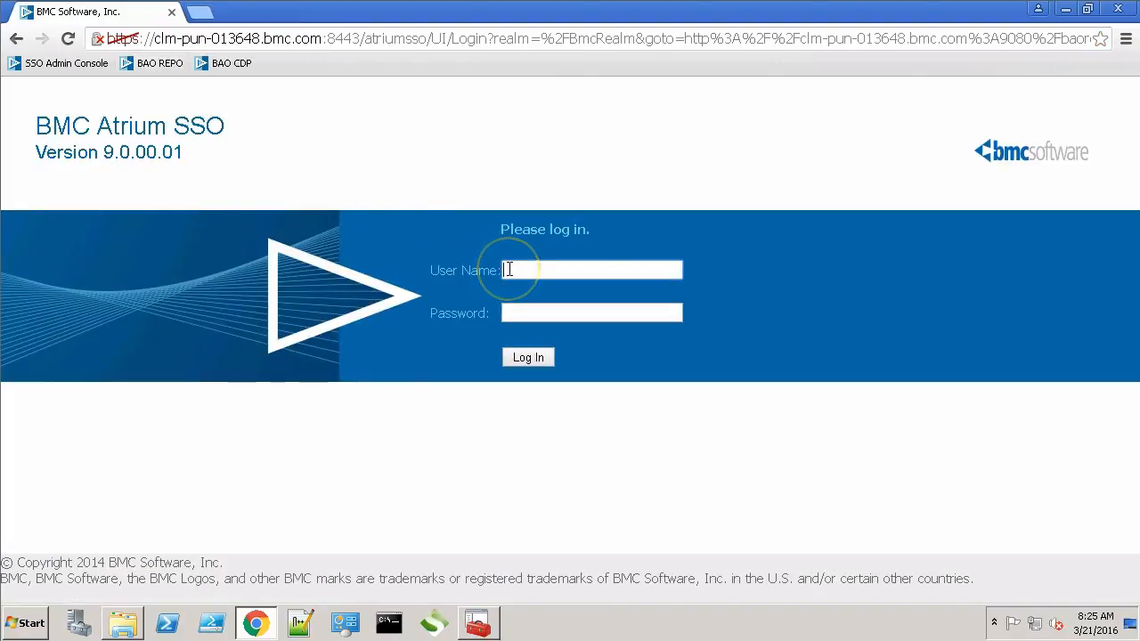
pyautogui.write('aoAdmin')
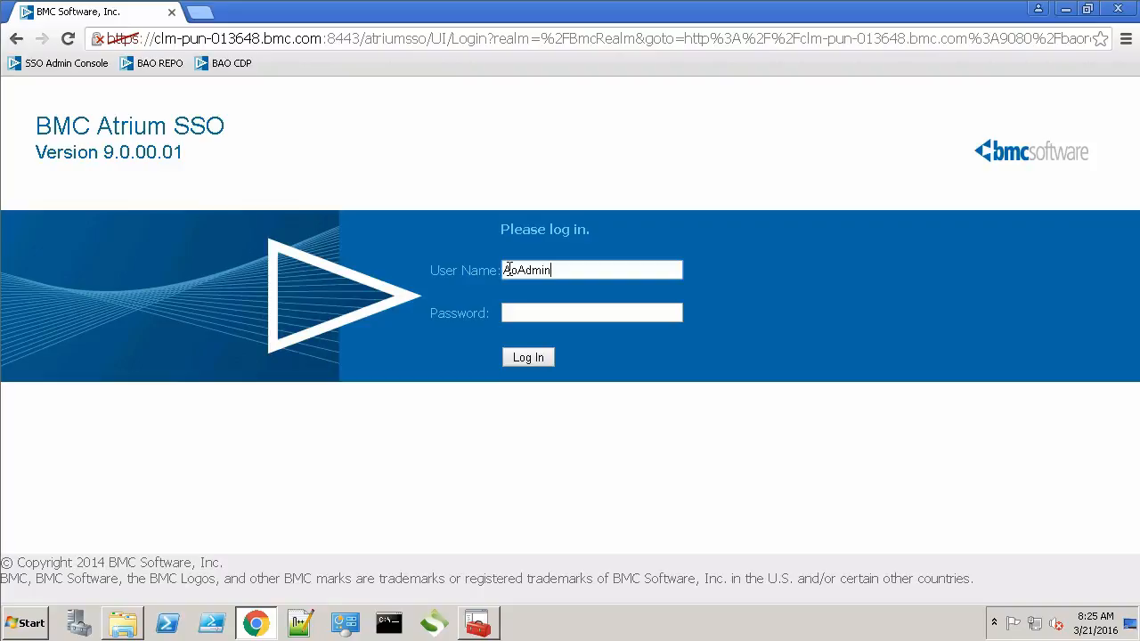
pyautogui.press('Tab')
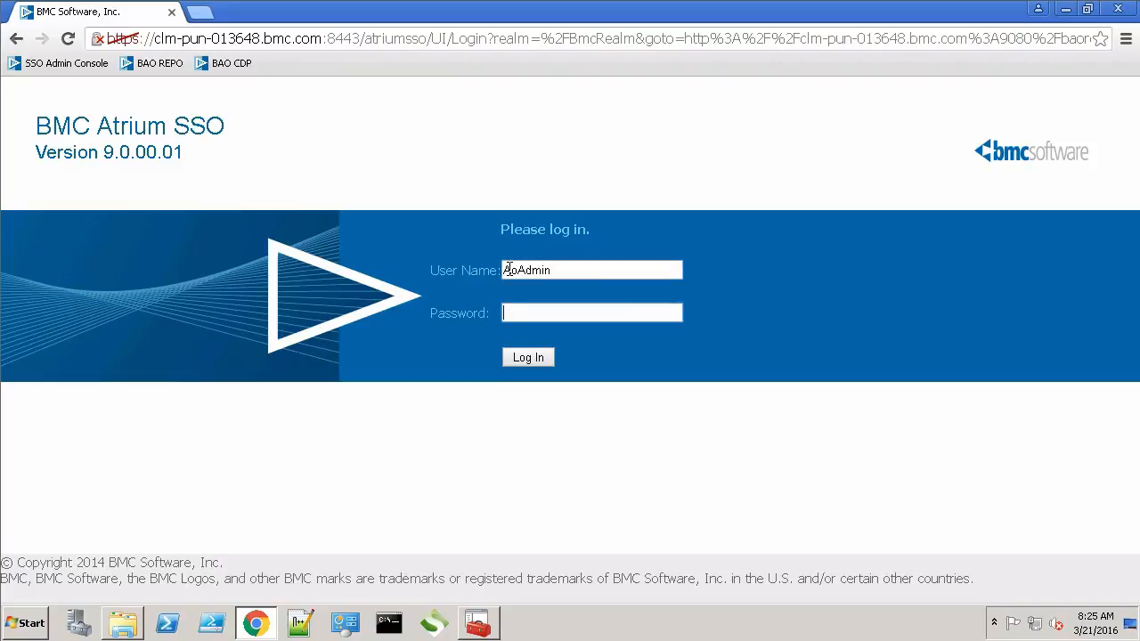
pyautogui.write('password')
pyautogui.press('Return')
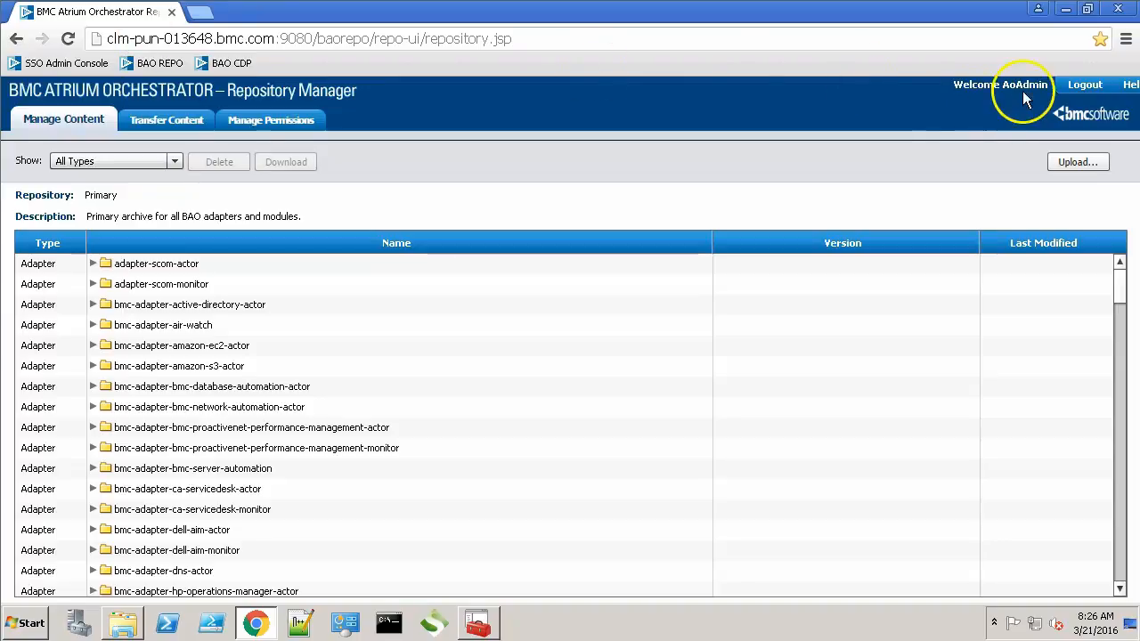
pyautogui.click(1086, 85)
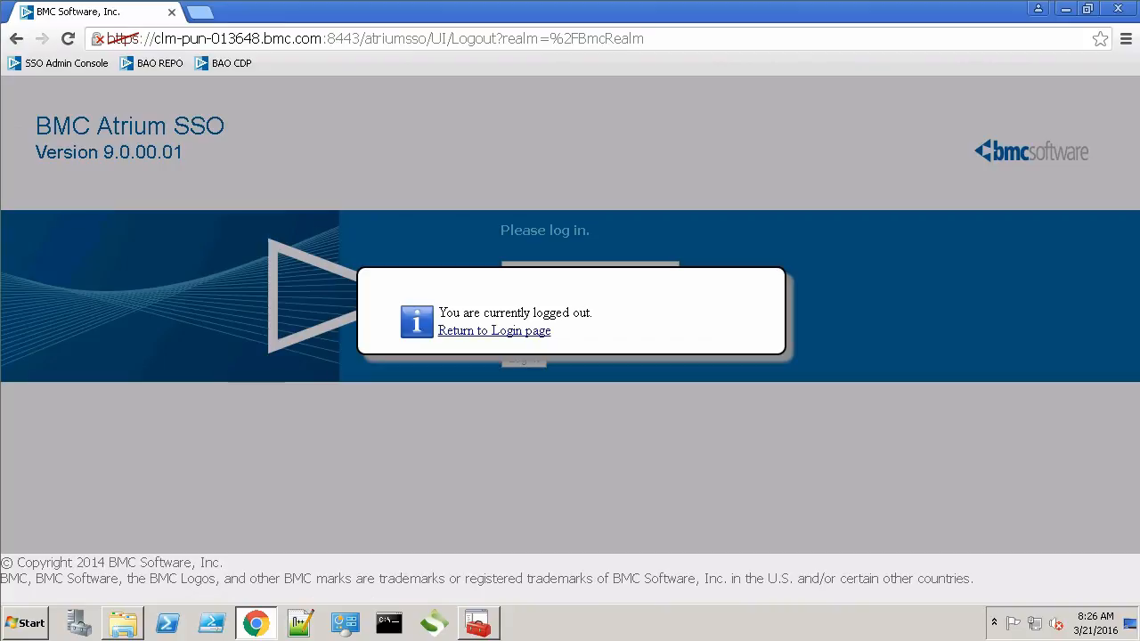
pyautogui.click(233, 68)
# Step: Log in to Grid Manager as admin, confirm CDP peer runs 9/9 components, then close Chrome
pyautogui.click(553, 271)
pyautogui.write('A')
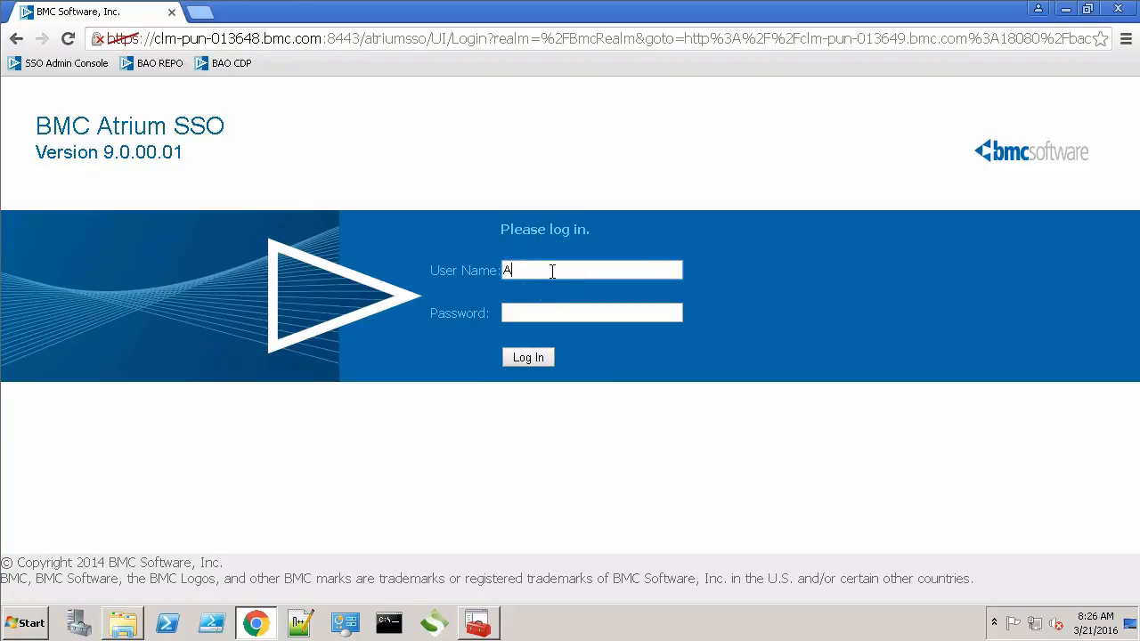
pyautogui.write('oAdmin')
pyautogui.press('Tab')
pyautogui.write('****')
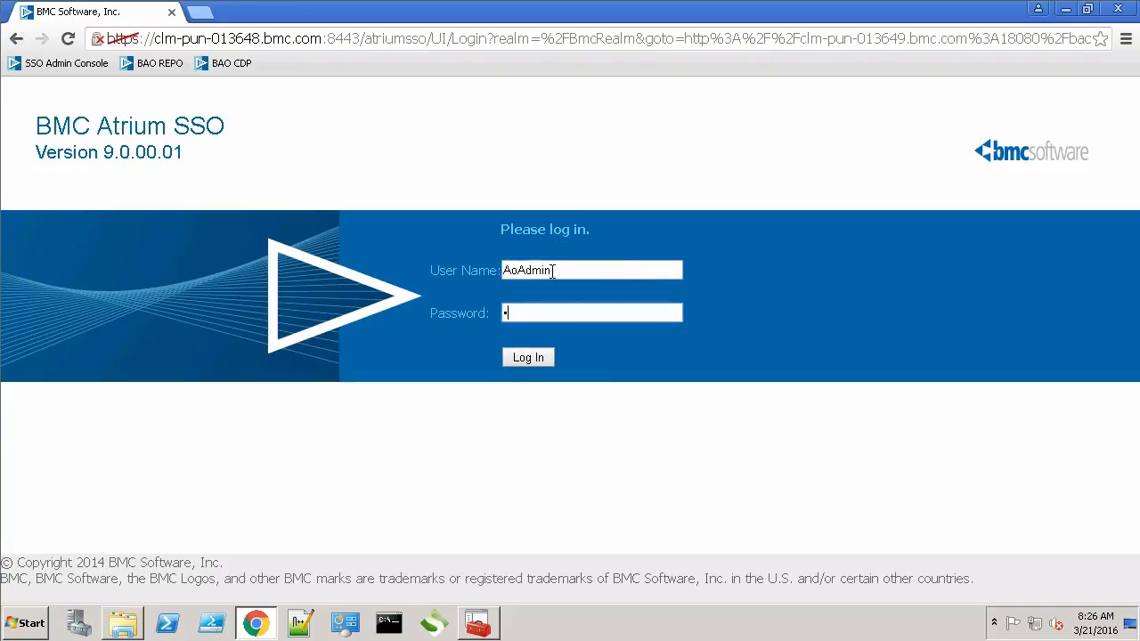
pyautogui.write('***')
pyautogui.press('Return')
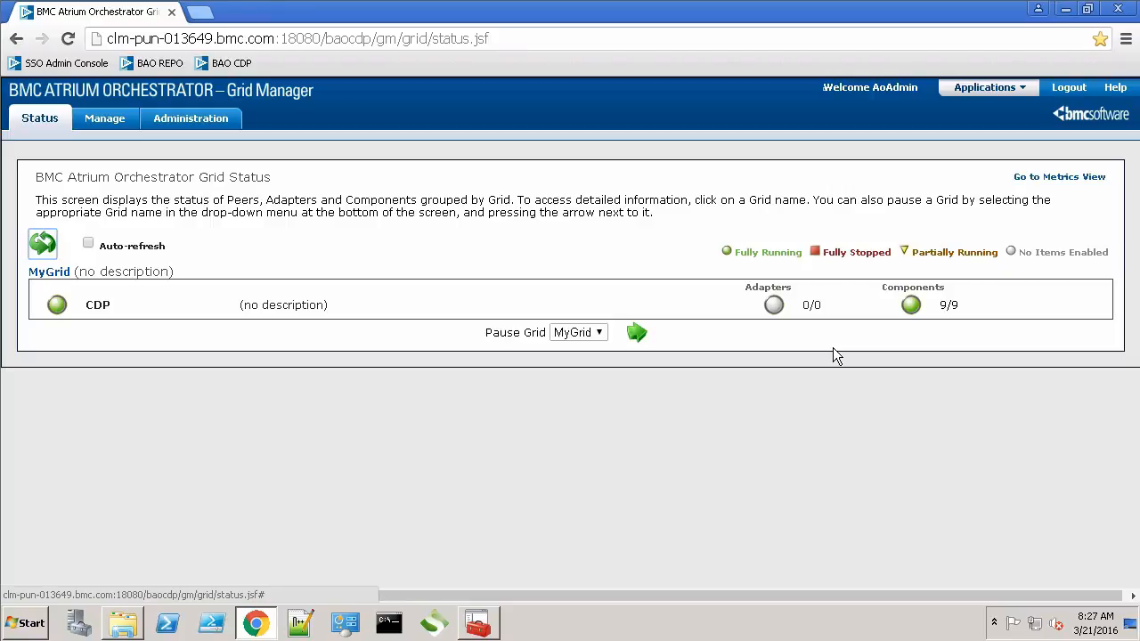
pyautogui.click(1116, 9)
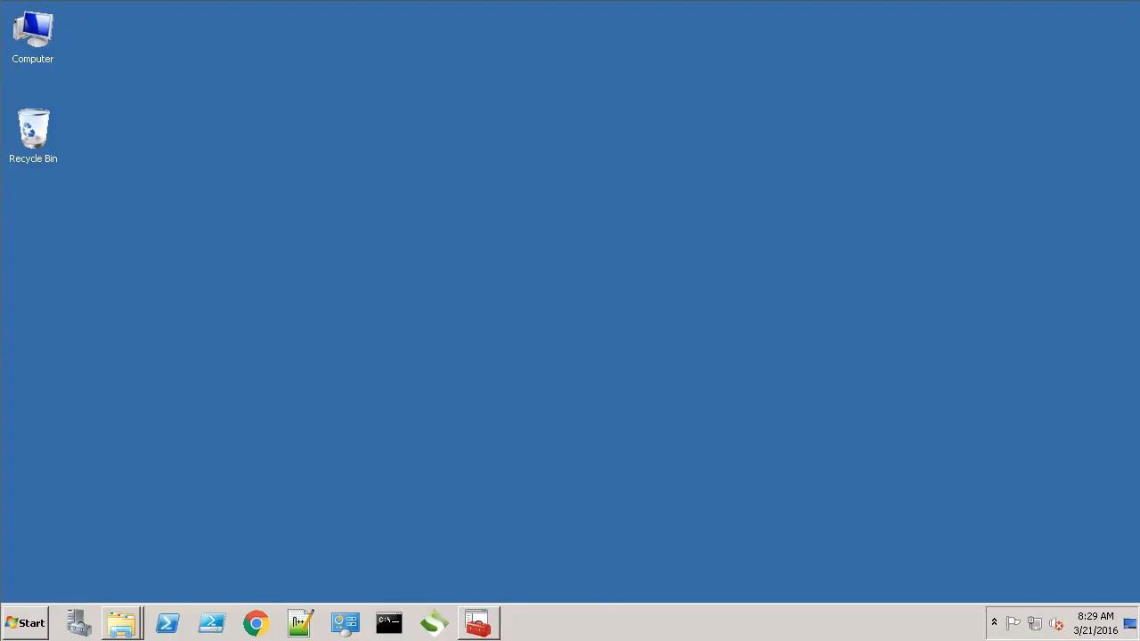
# Step: Extract windows_bao_devstudio_installer_7_8_01.zip in Downloads to its default folder
pyautogui.doubleClick(33, 32)
pyautogui.click(67, 129)
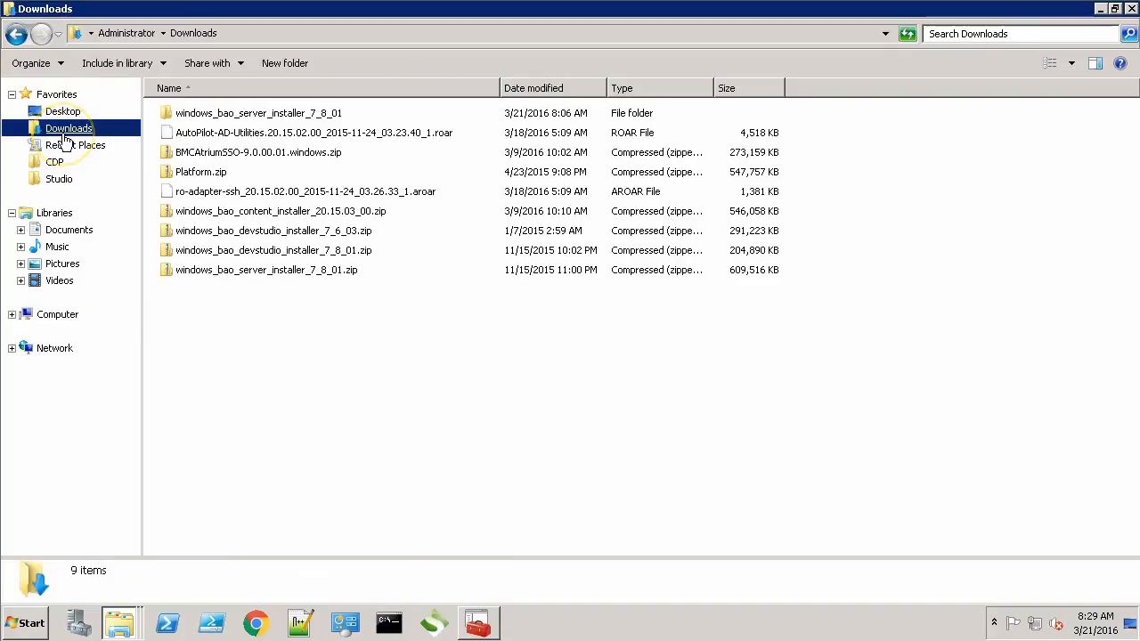
pyautogui.click(290, 252)
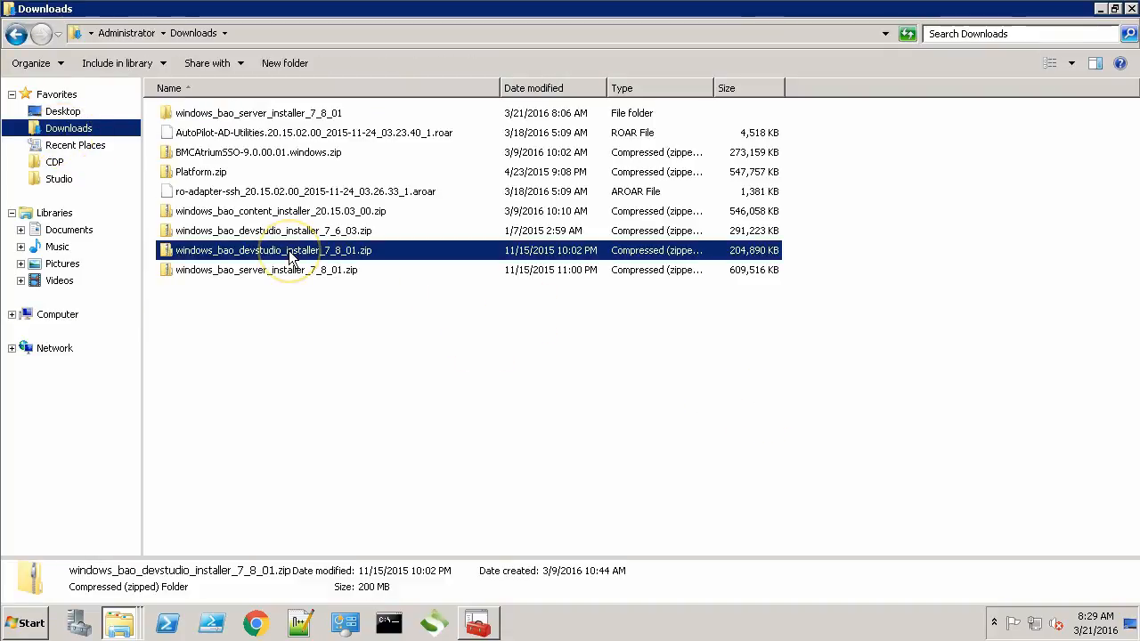
pyautogui.rightClick(290, 254)
pyautogui.click(332, 298)
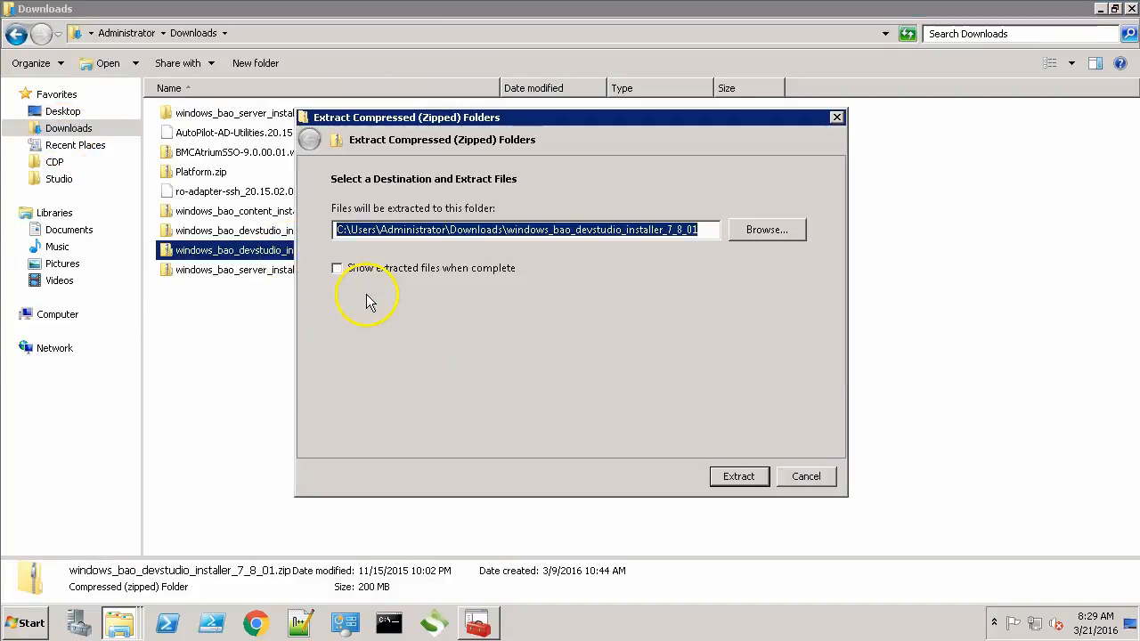
pyautogui.click(740, 476)
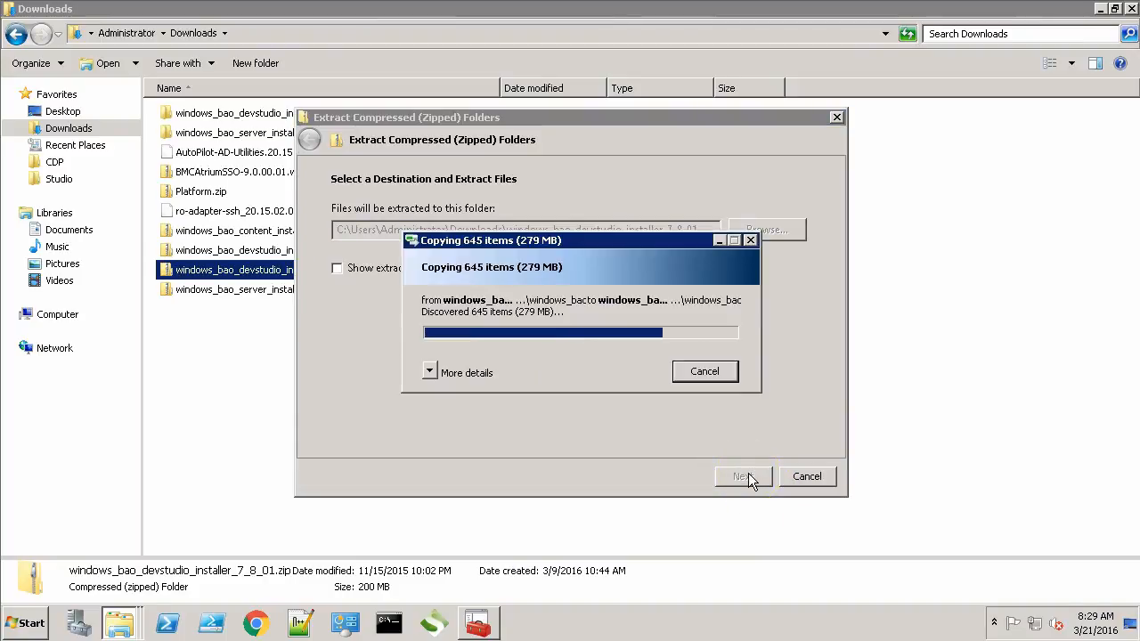
pyautogui.click(733, 475)
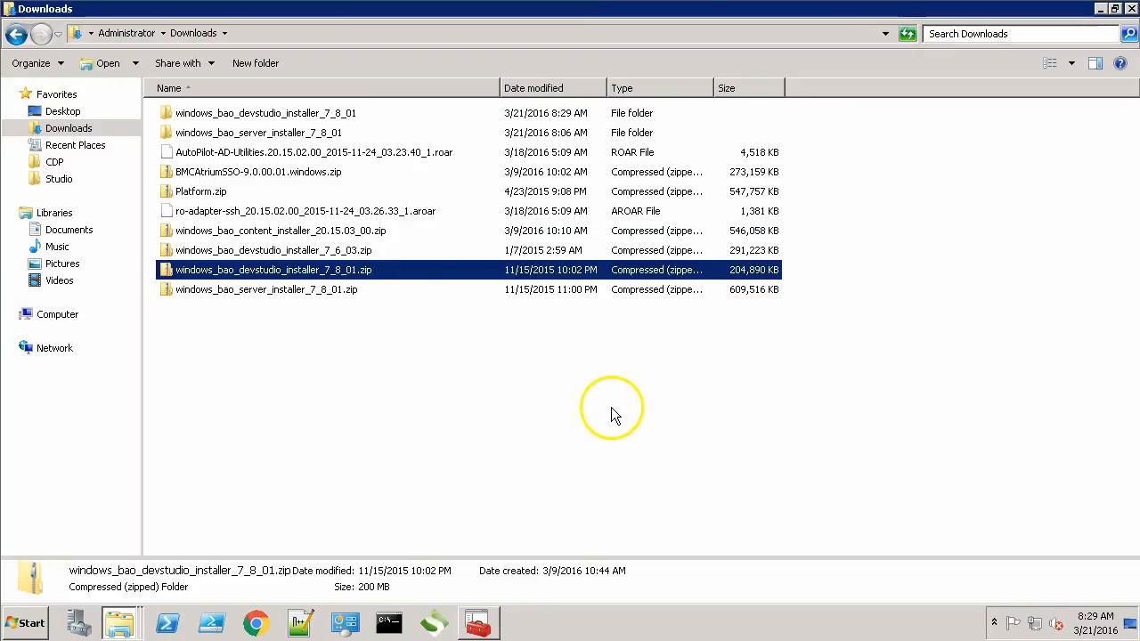
# Step: Run setup.cmd from the extracted installer folder, allowing the unverified script
pyautogui.doubleClick(222, 114)
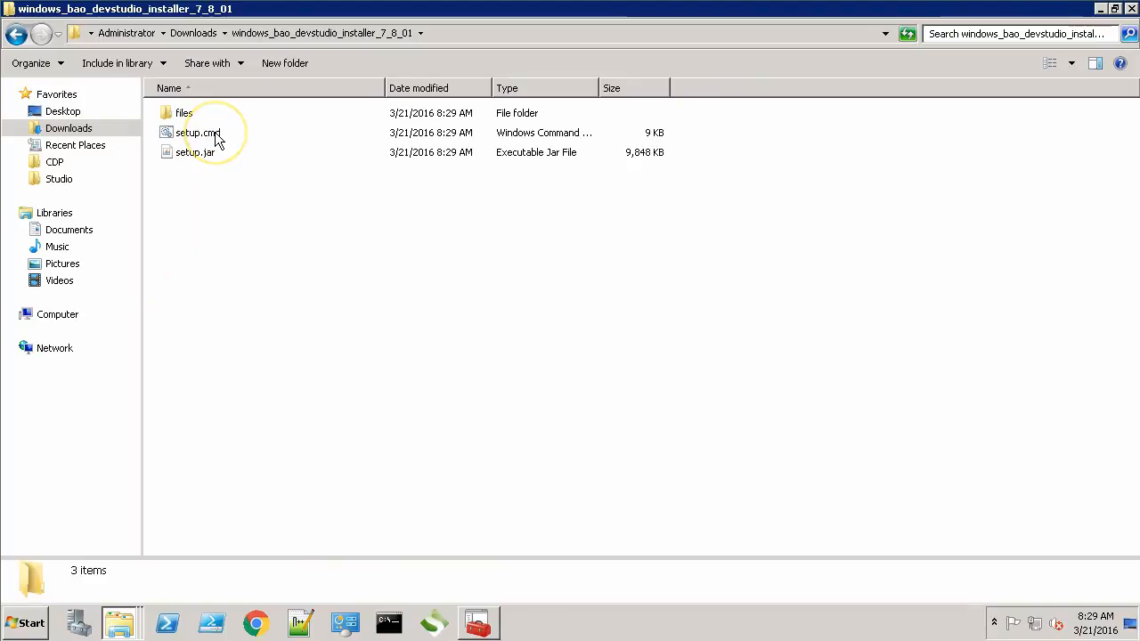
pyautogui.doubleClick(217, 140)
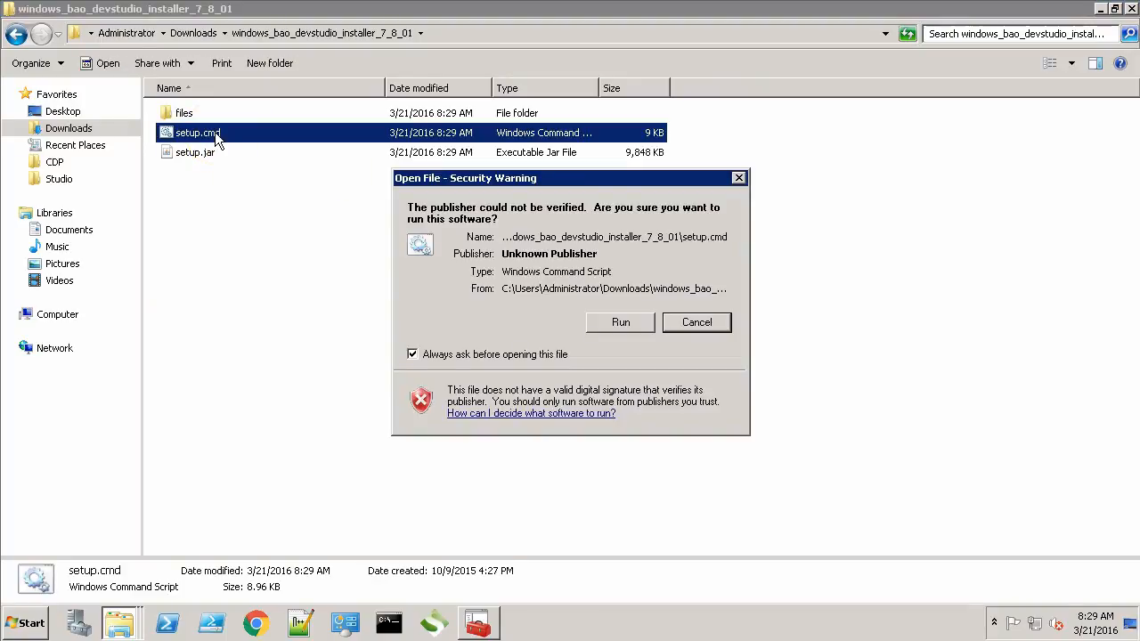
pyautogui.click(636, 319)
pyautogui.click(1134, 11)
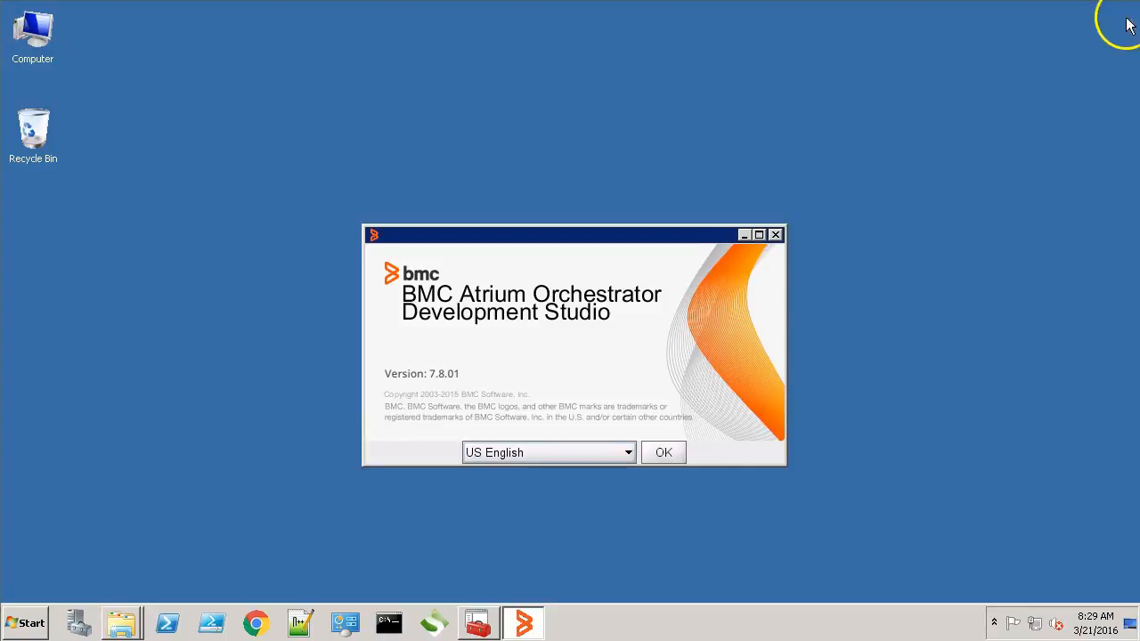
# Step: Start the 7.8.01 installer in US English and accept the license agreement
pyautogui.click(666, 453)
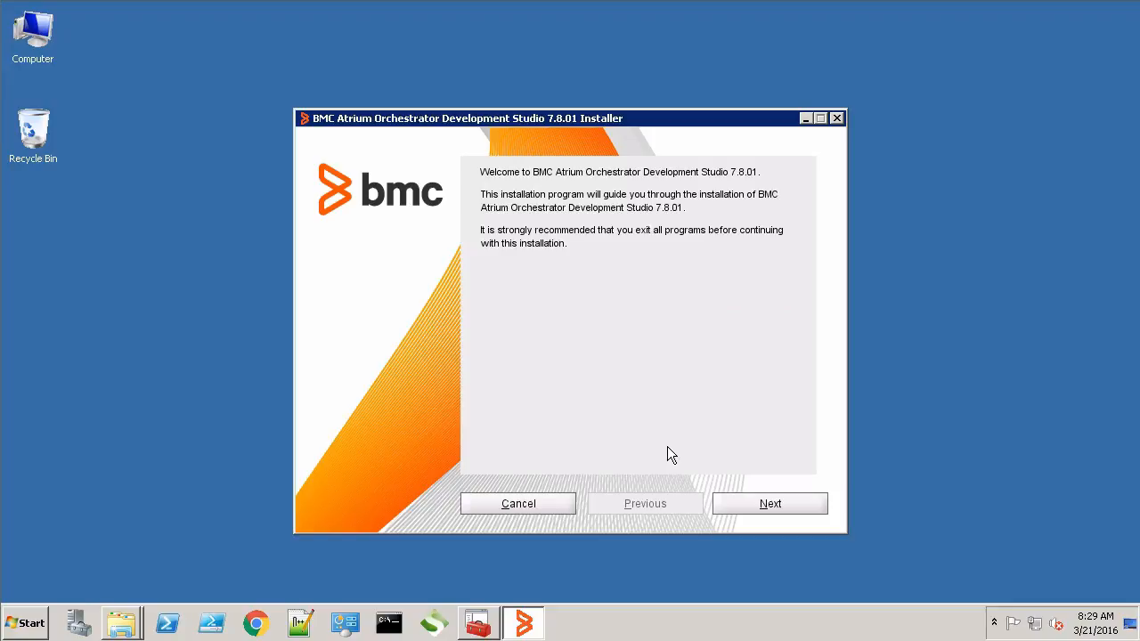
pyautogui.click(739, 502)
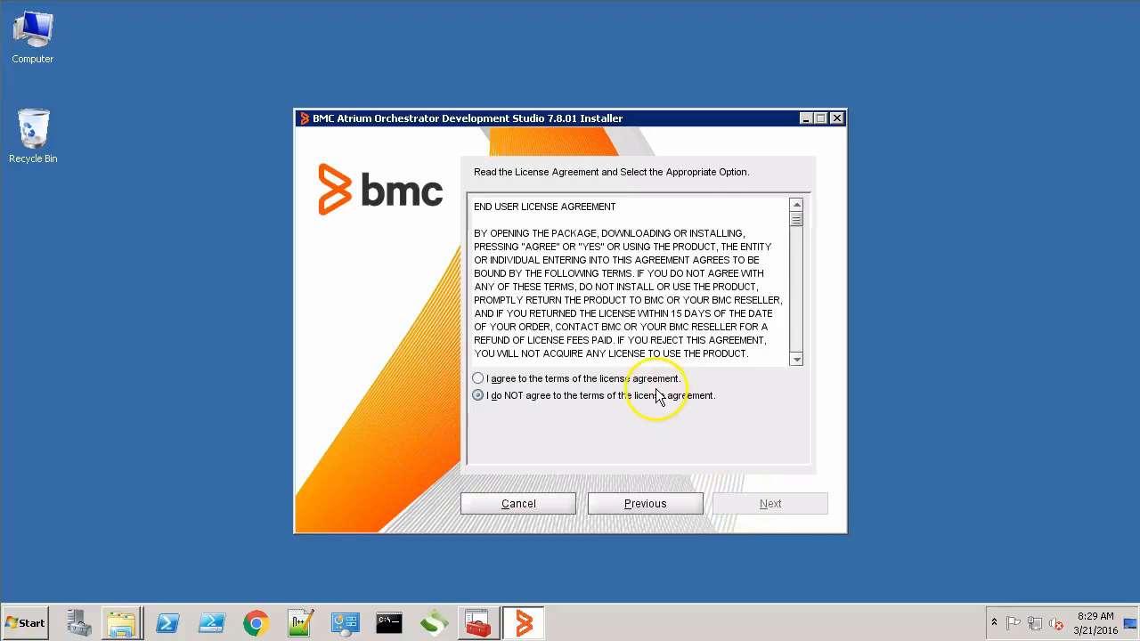
pyautogui.click(549, 380)
pyautogui.click(754, 504)
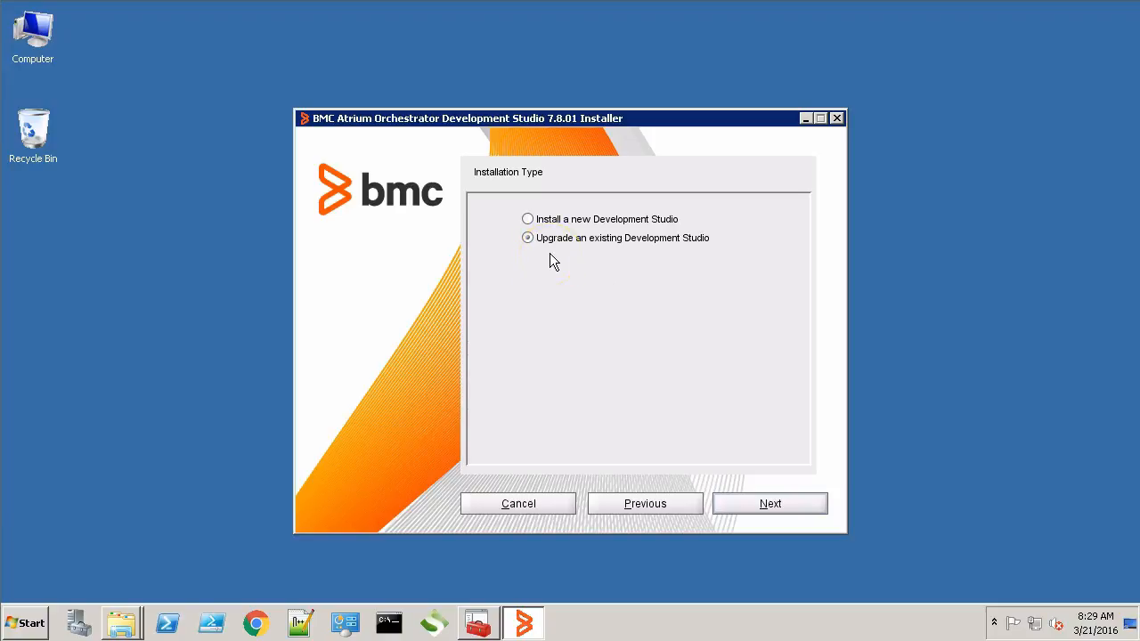
# Step: Upgrade Development Studio from 7.6.03 using default directory and workspace, then finish
pyautogui.click(804, 505)
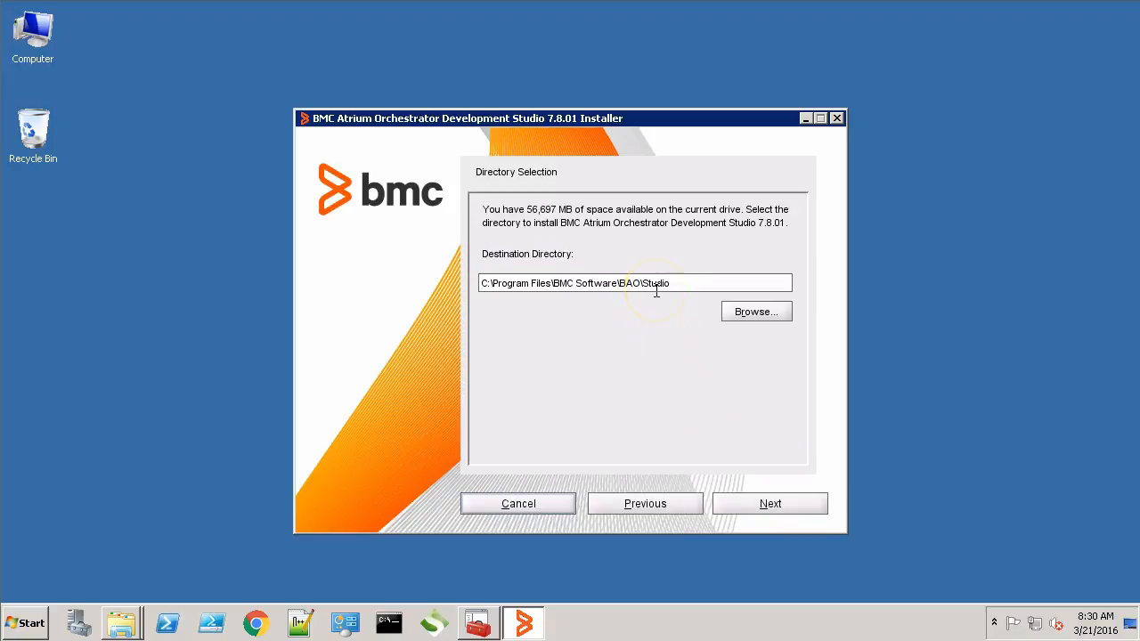
pyautogui.click(791, 501)
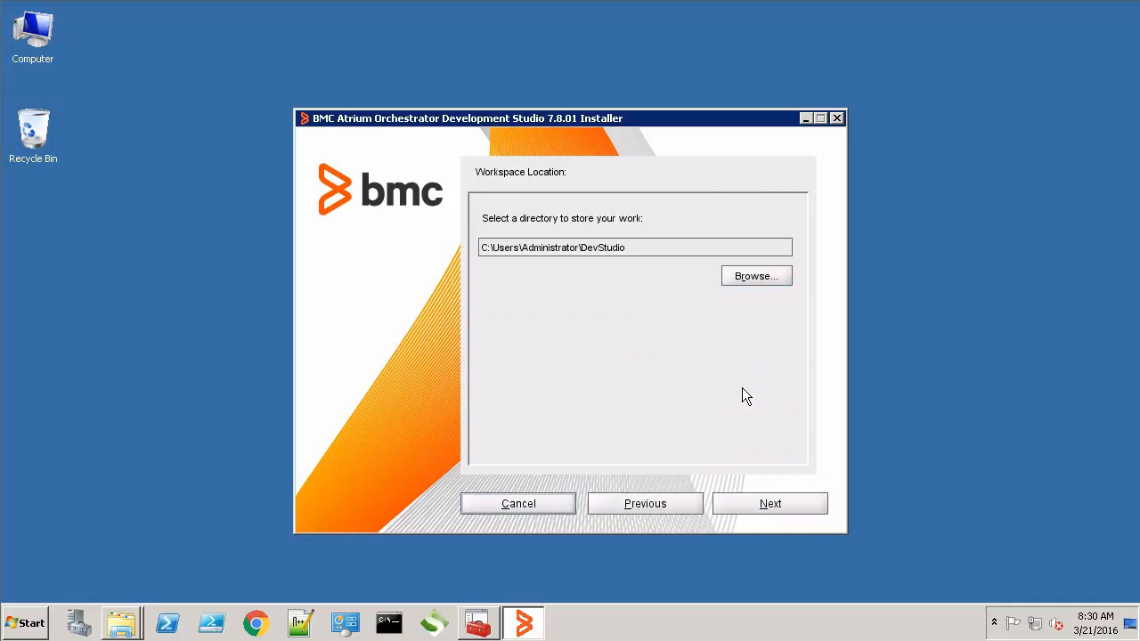
pyautogui.click(776, 501)
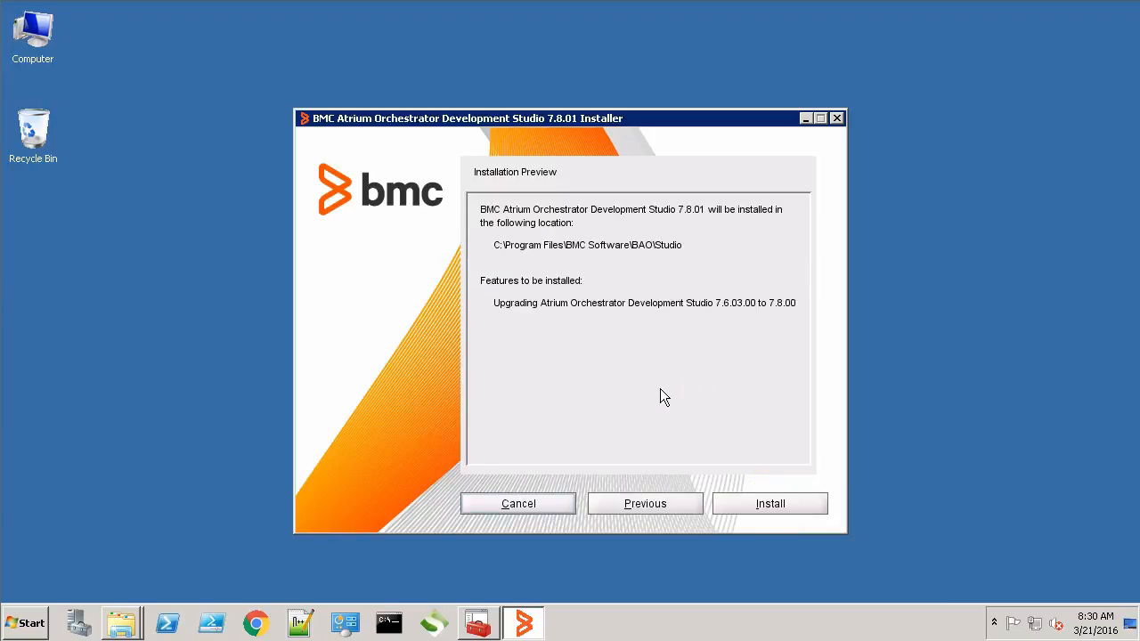
pyautogui.click(766, 501)
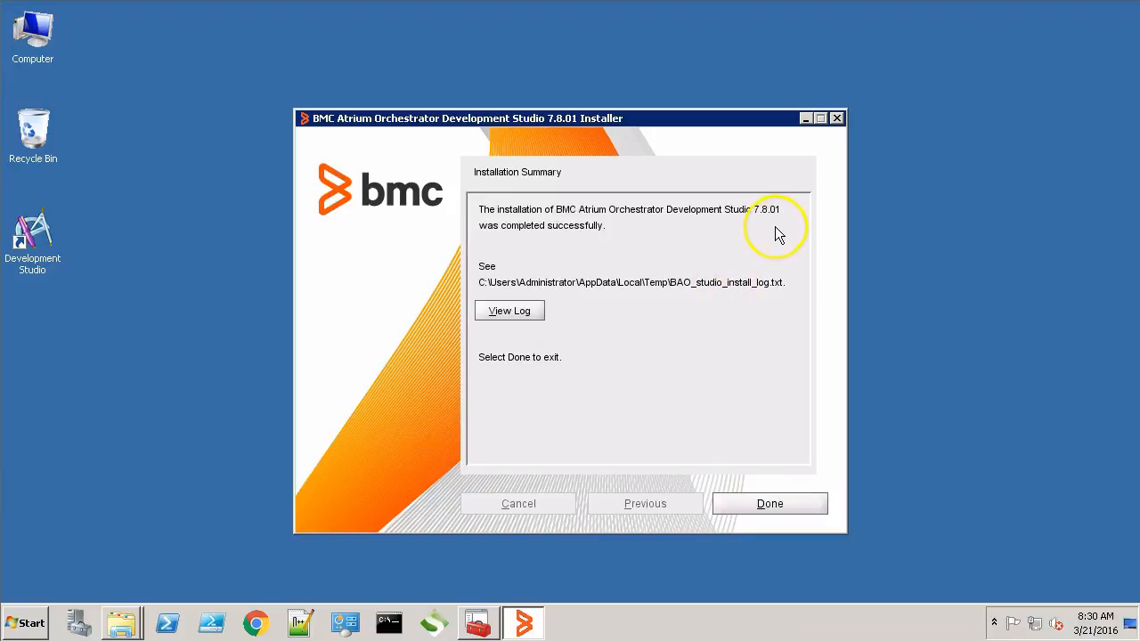
pyautogui.click(797, 505)
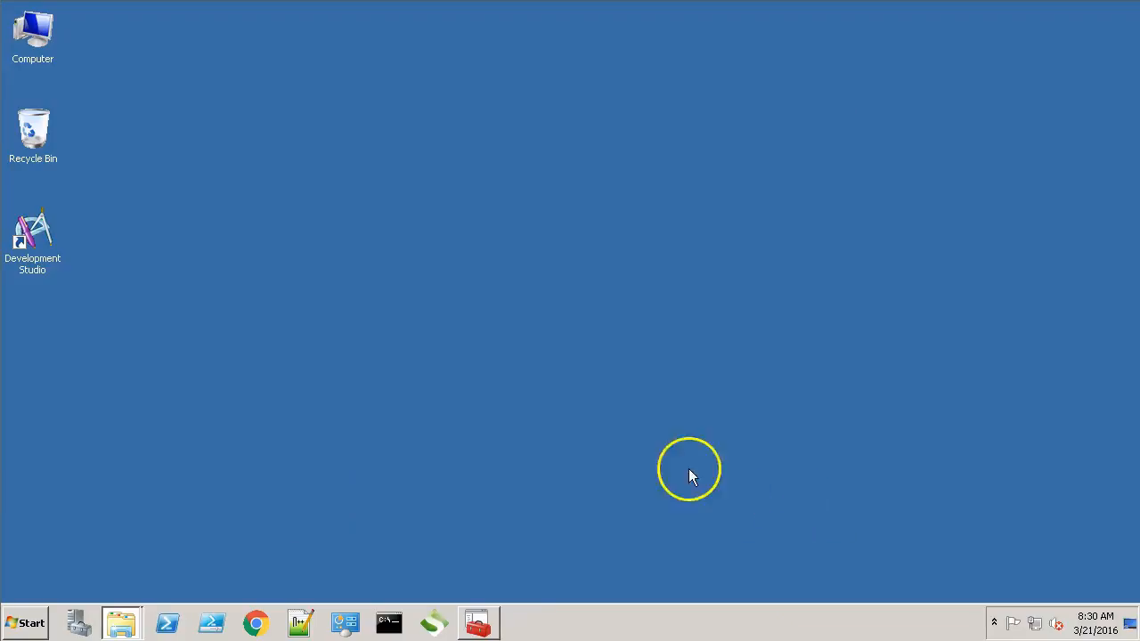
# Step: Open C:\Program Files\BMC Software\BAO\Studio maximized and scroll down to version.txt
pyautogui.doubleClick(42, 41)
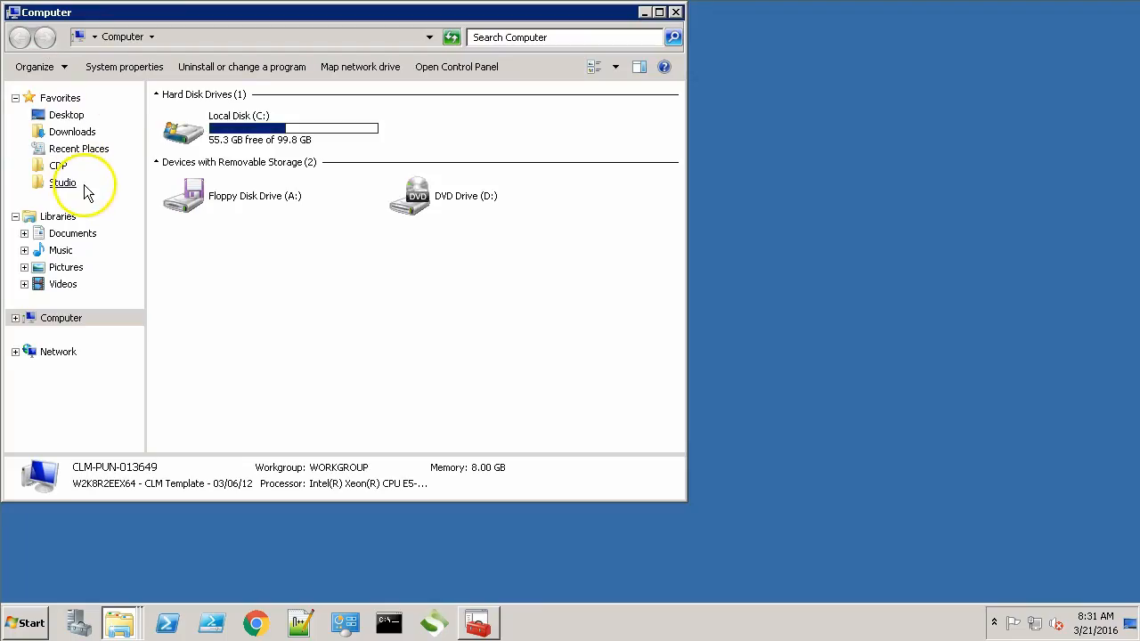
pyautogui.click(62, 183)
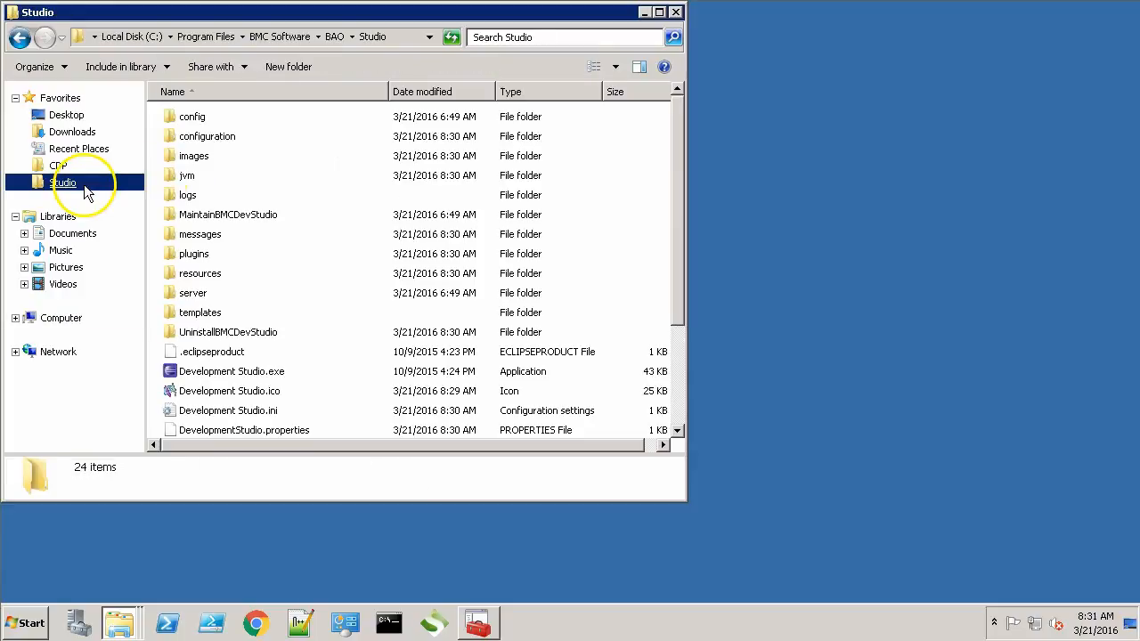
pyautogui.click(659, 12)
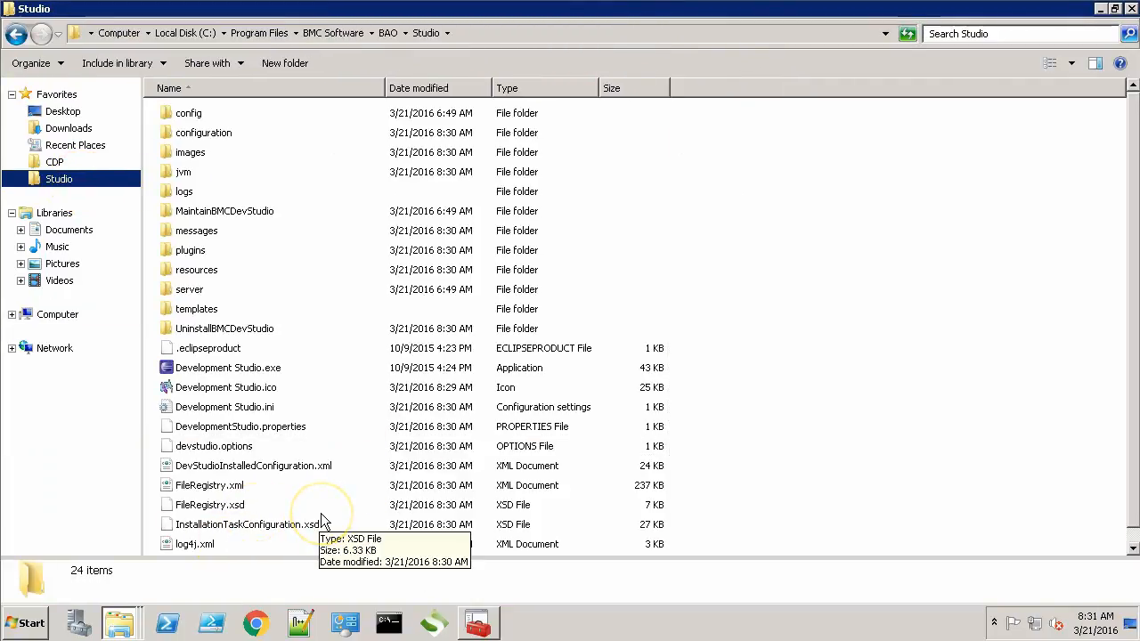
pyautogui.scroll(-1, 1130, 531)
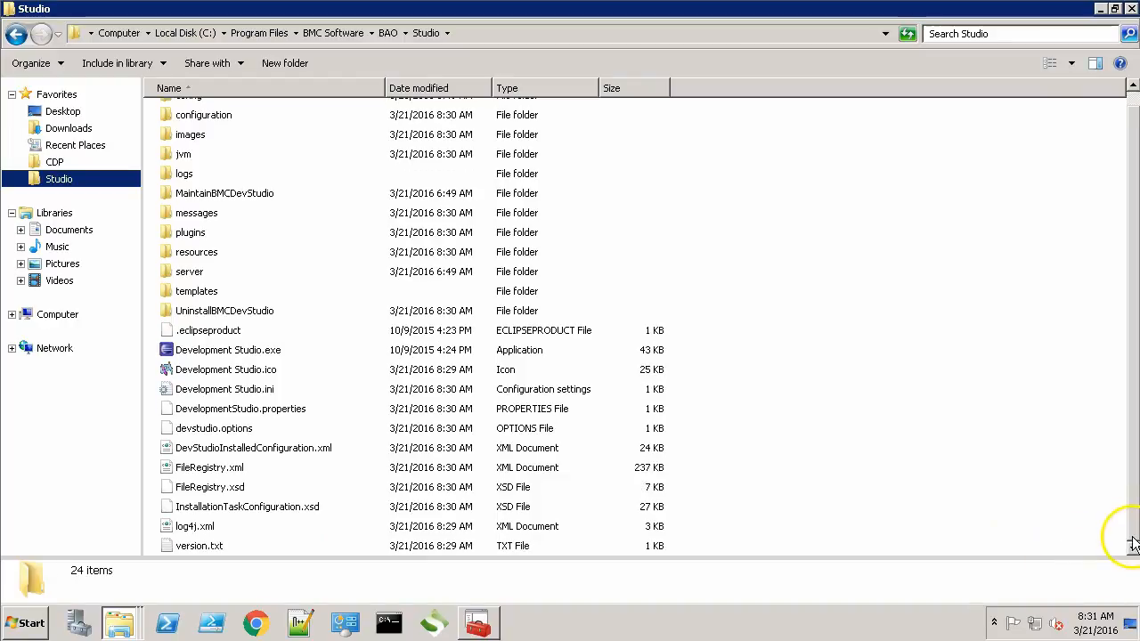
# Step: Open version.txt in Notepad++, highlight Product Version 7.8.01, and close it
pyautogui.doubleClick(210, 547)
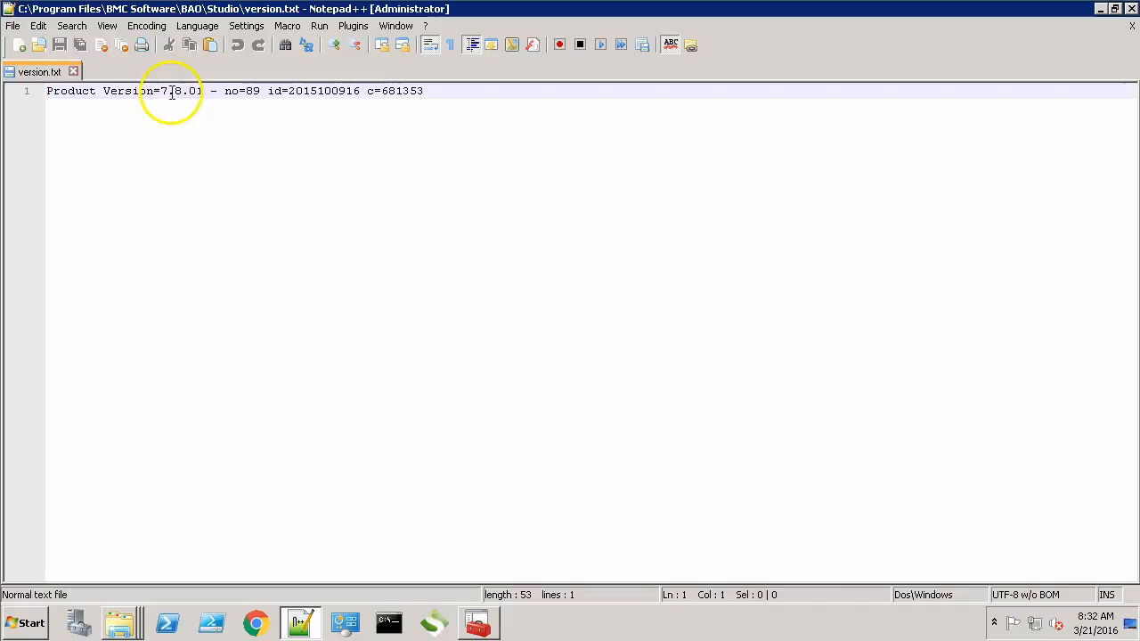
pyautogui.moveTo(155, 91); pyautogui.dragTo(231, 92)
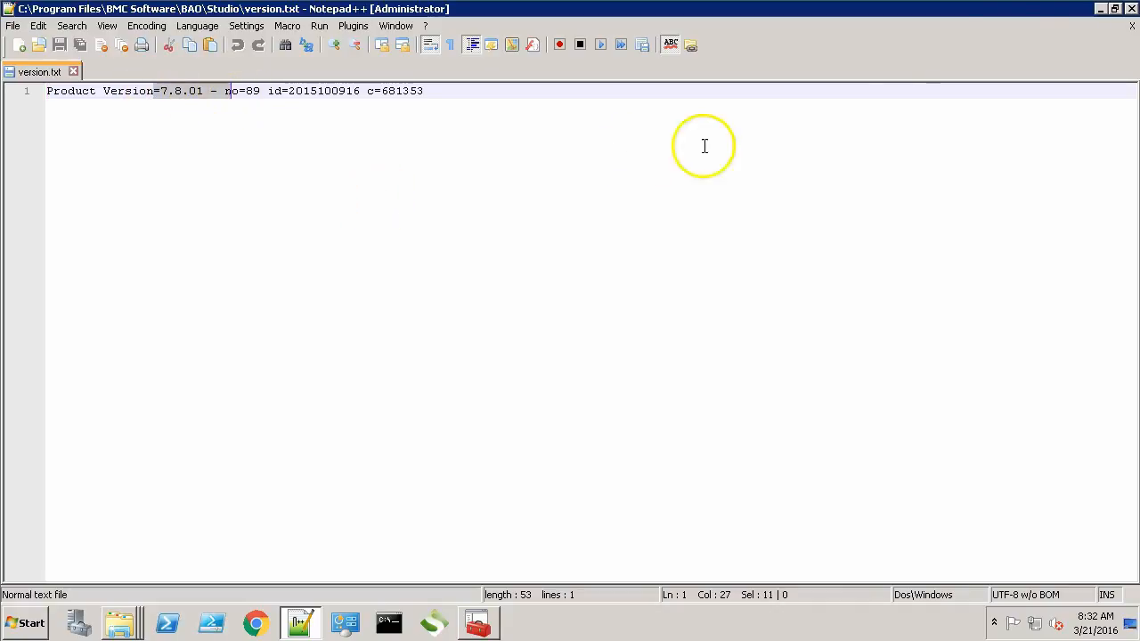
pyautogui.click(1132, 9)
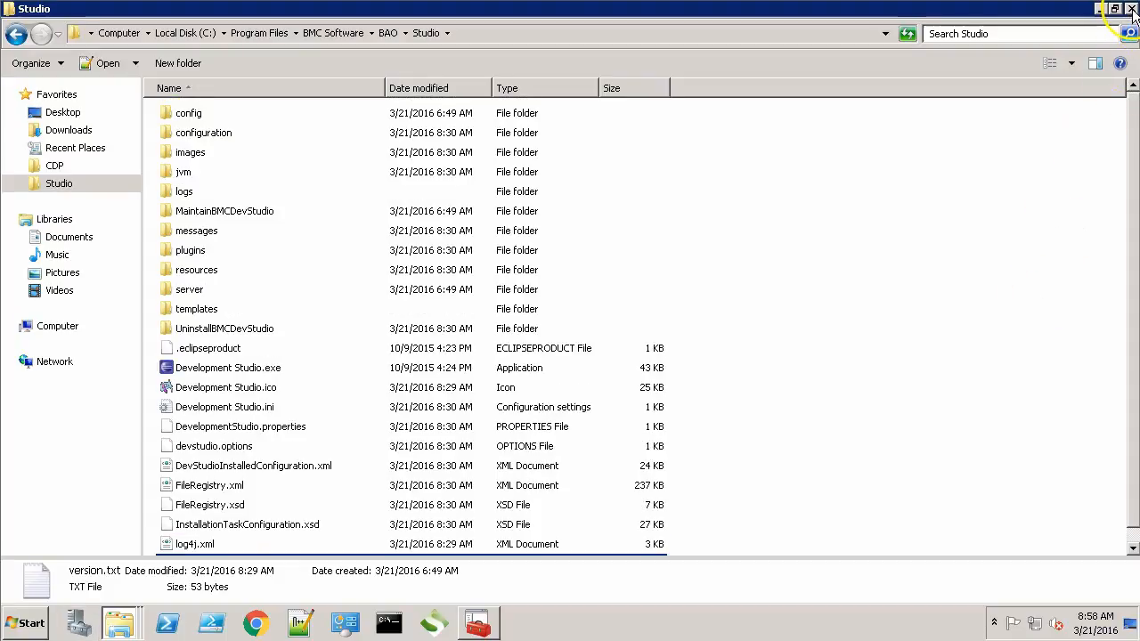
# Step: Stop the BMC Atrium Orchestrator Access Manager service in Services, then close Services
pyautogui.click(1132, 10)
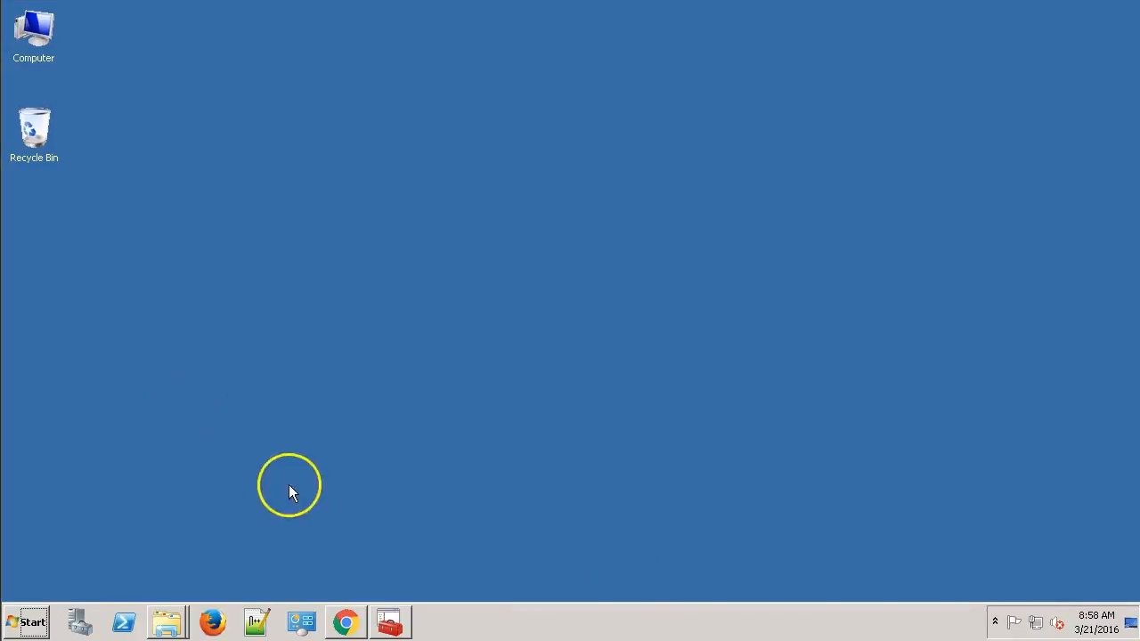
pyautogui.click(392, 615)
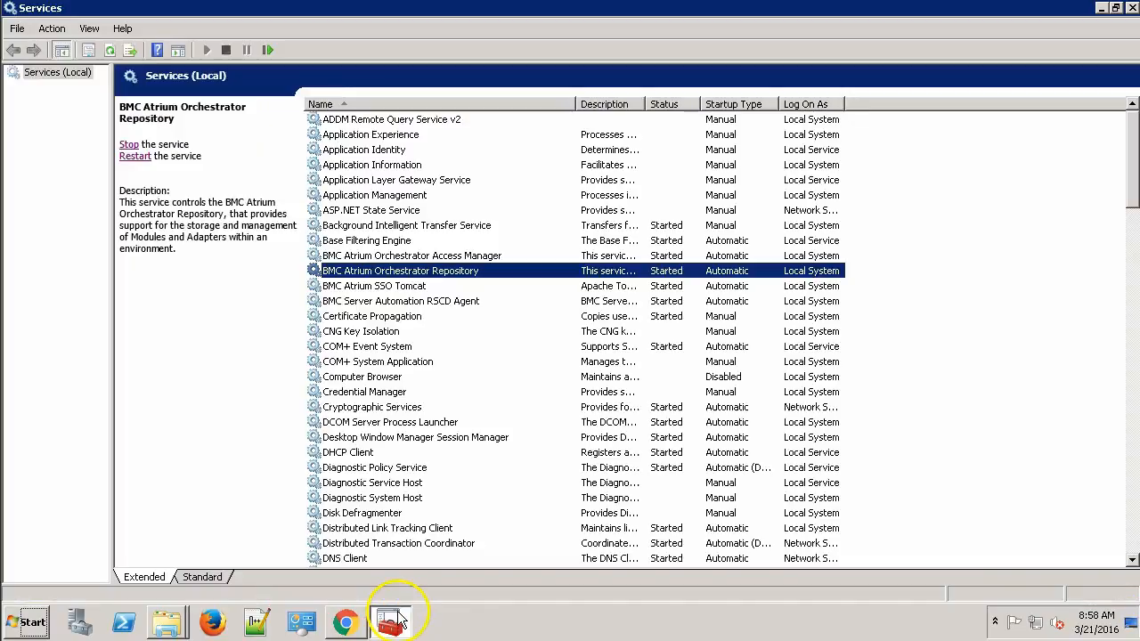
pyautogui.click(420, 256)
pyautogui.click(129, 144)
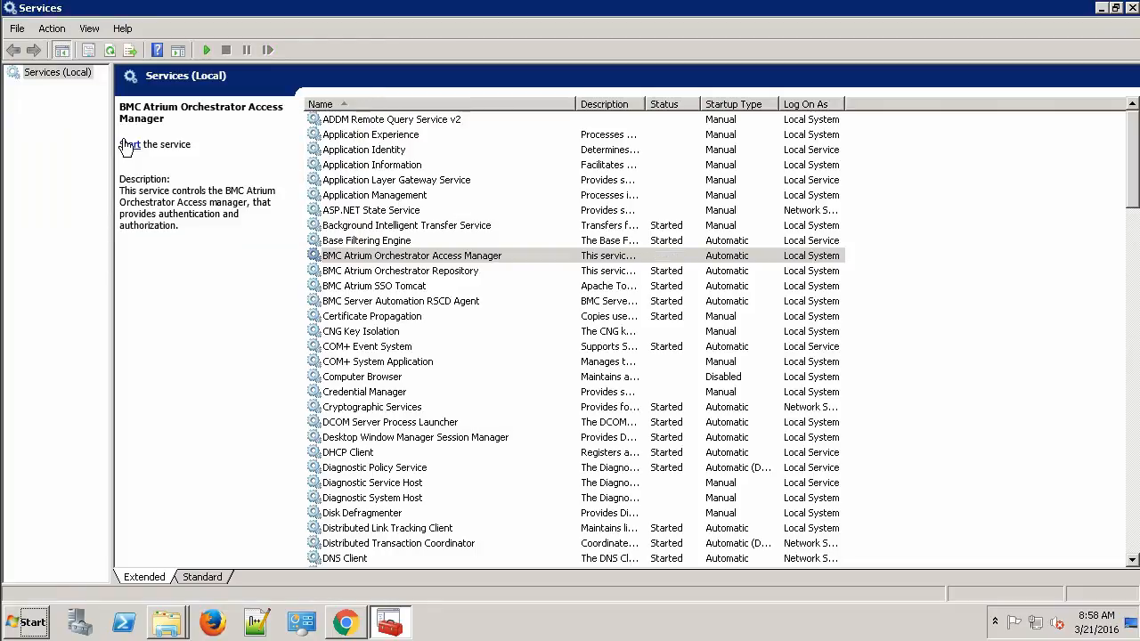
pyautogui.click(1132, 8)
# Step: Launch the uninstall program from the AM UninstallBMCAO folder
pyautogui.doubleClick(34, 29)
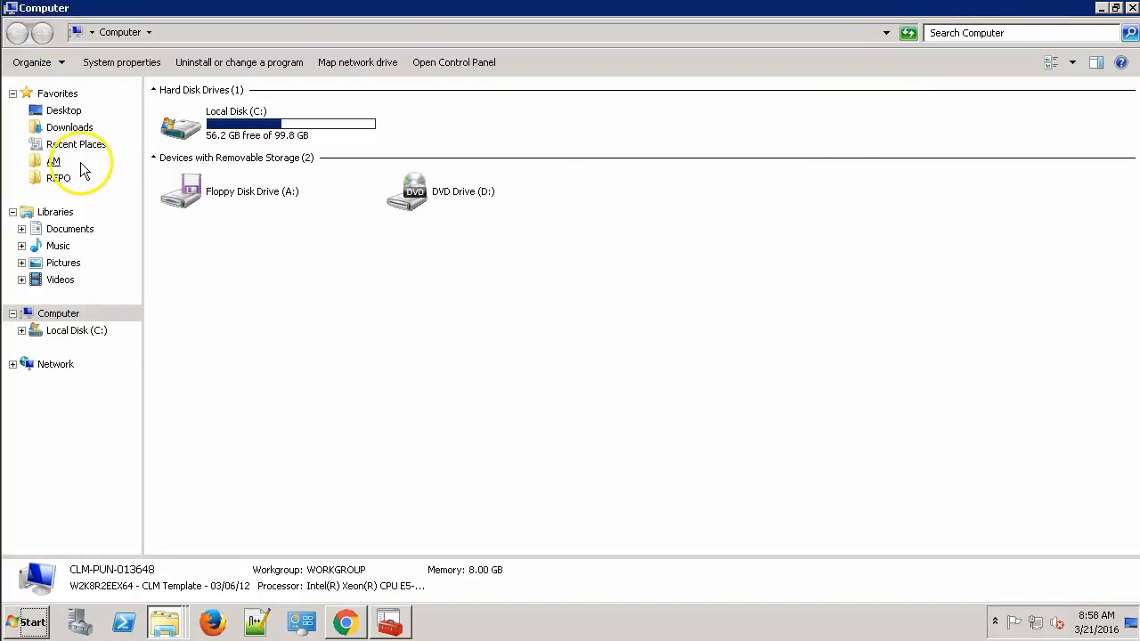
pyautogui.click(78, 164)
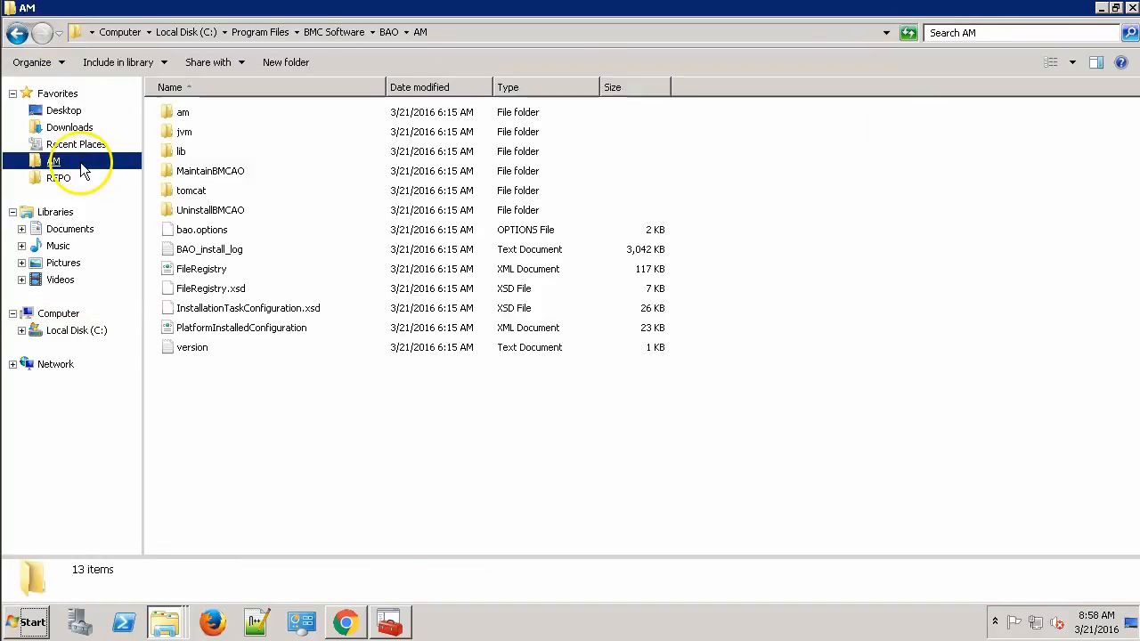
pyautogui.doubleClick(228, 214)
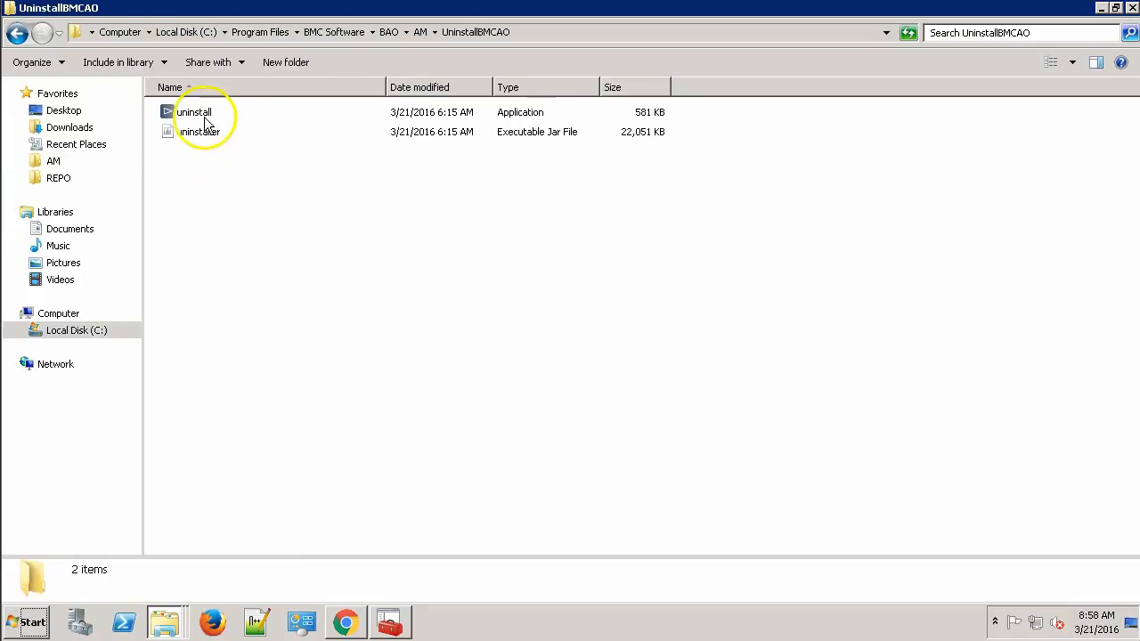
pyautogui.doubleClick(205, 116)
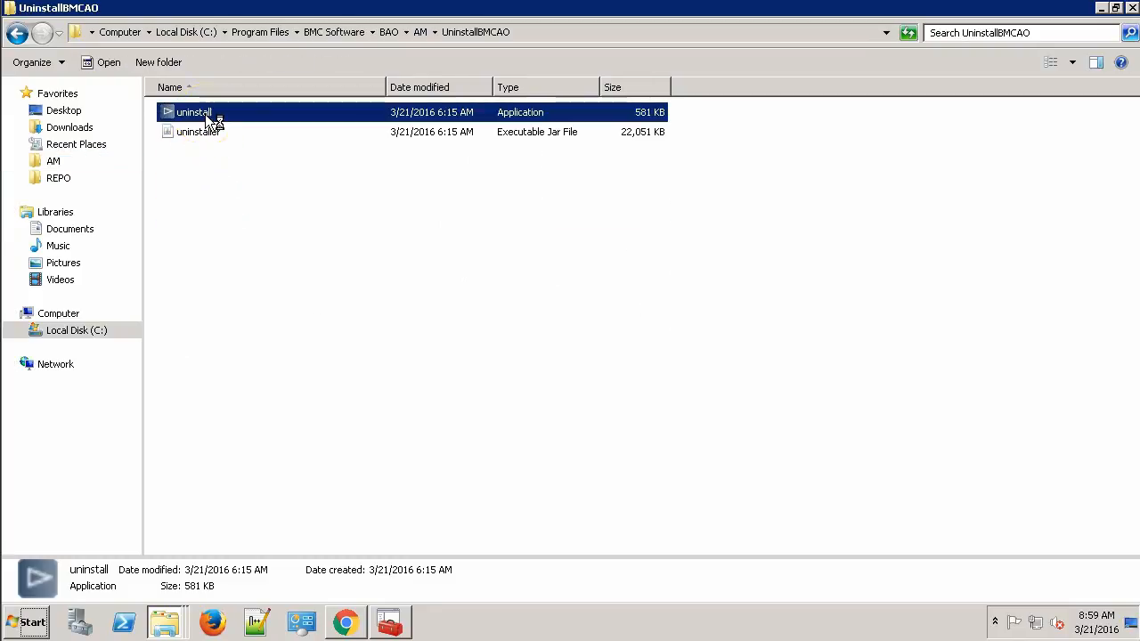
pyautogui.click(1130, 9)
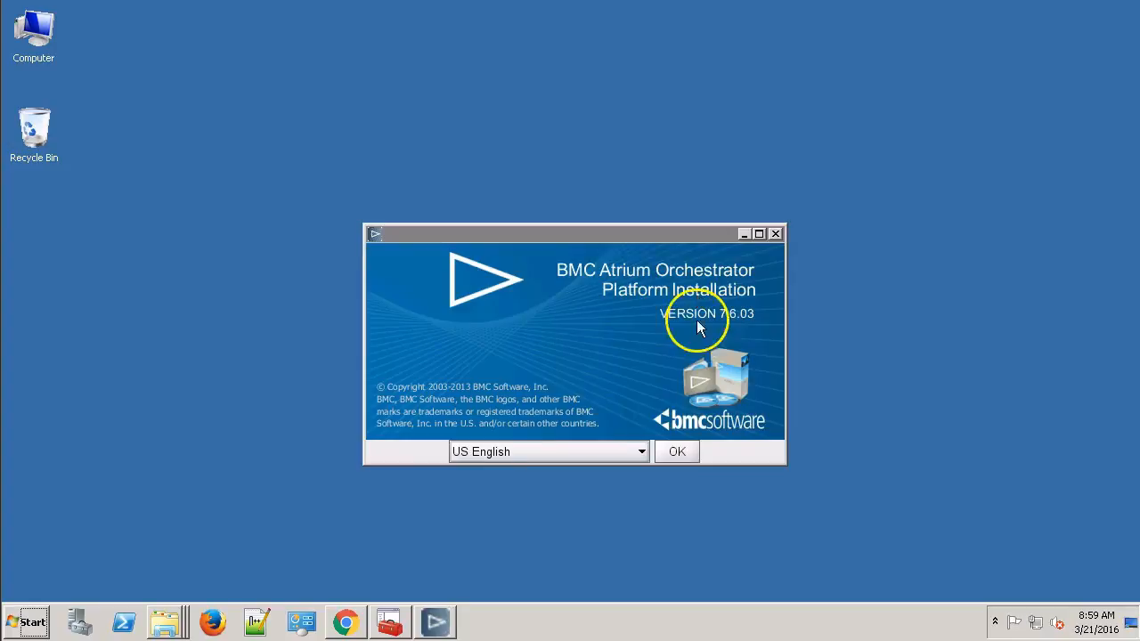
# Step: Uninstall Access Manager Only 7.6.03.00 in US English and close the finished uninstaller
pyautogui.click(685, 445)
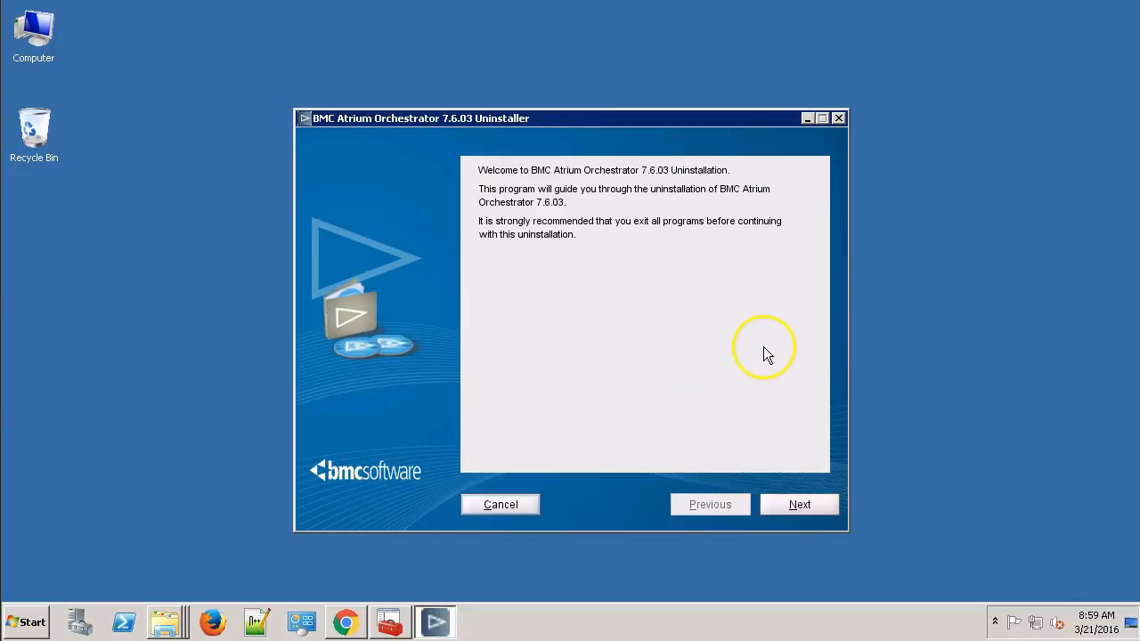
pyautogui.click(801, 502)
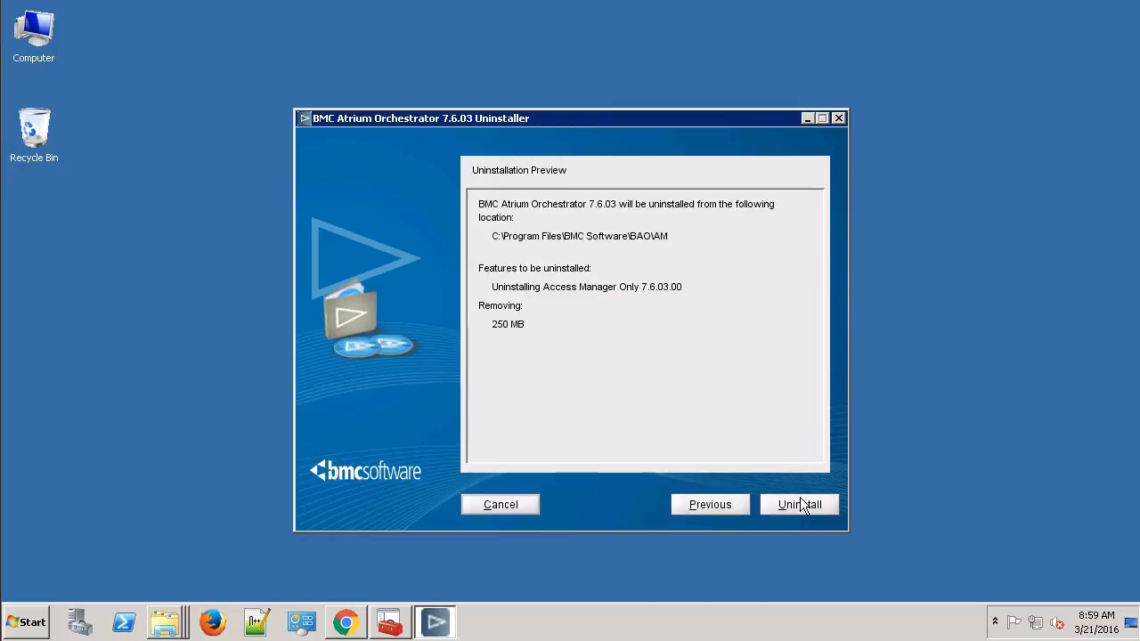
pyautogui.click(799, 504)
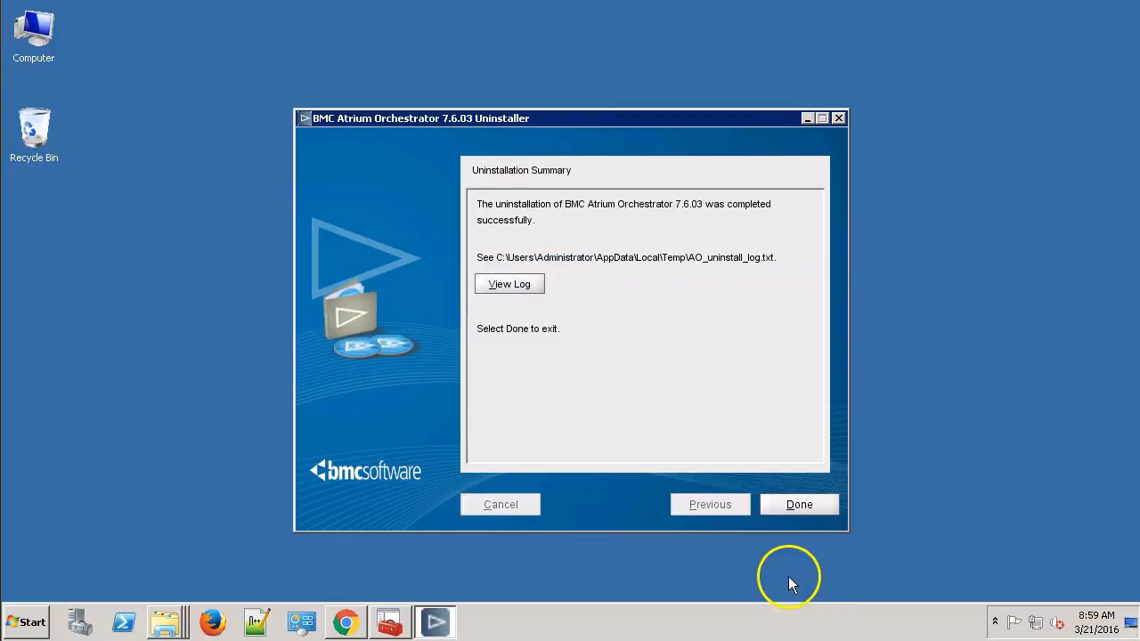
pyautogui.click(816, 505)
pyautogui.click(392, 615)
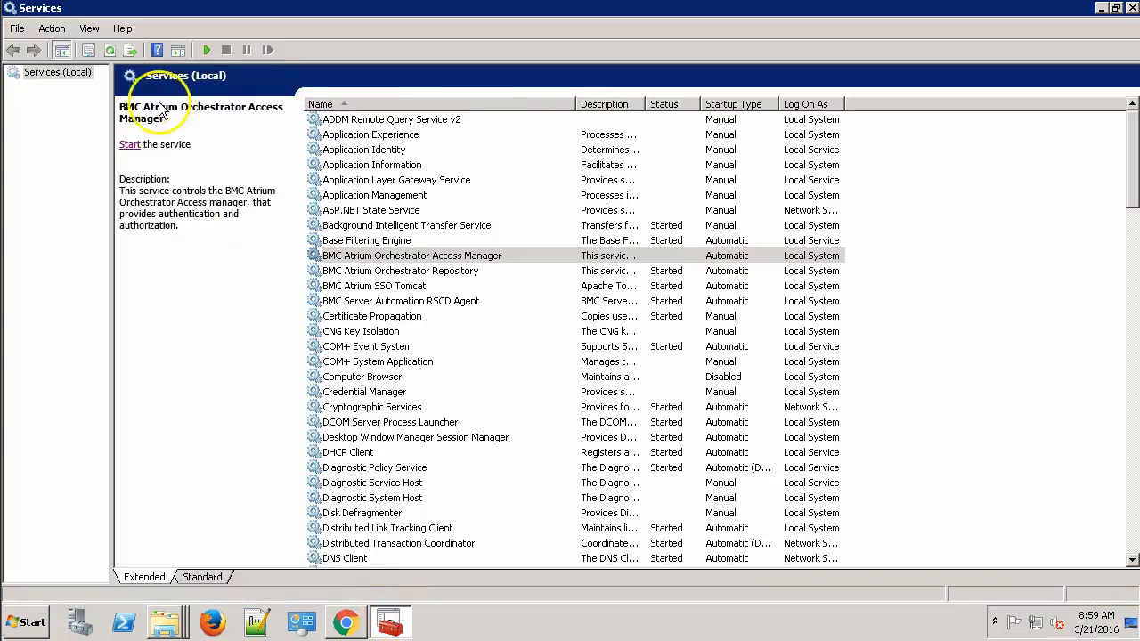
# Step: Refresh Services to confirm Access Manager is gone, then minimize the Services window
pyautogui.click(109, 49)
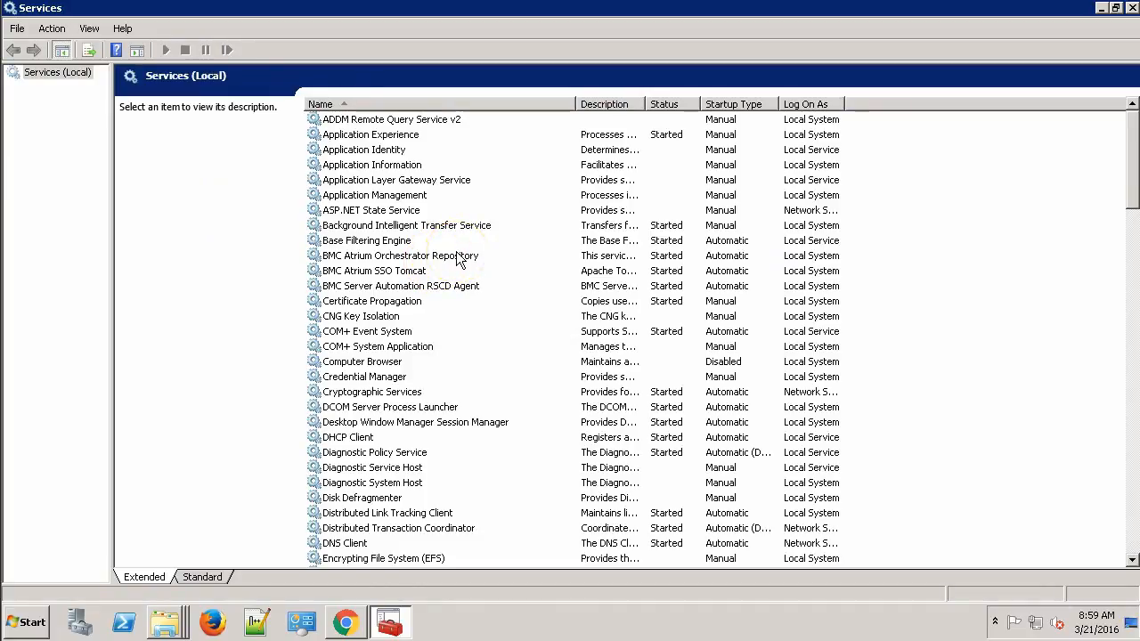
pyautogui.click(1099, 9)
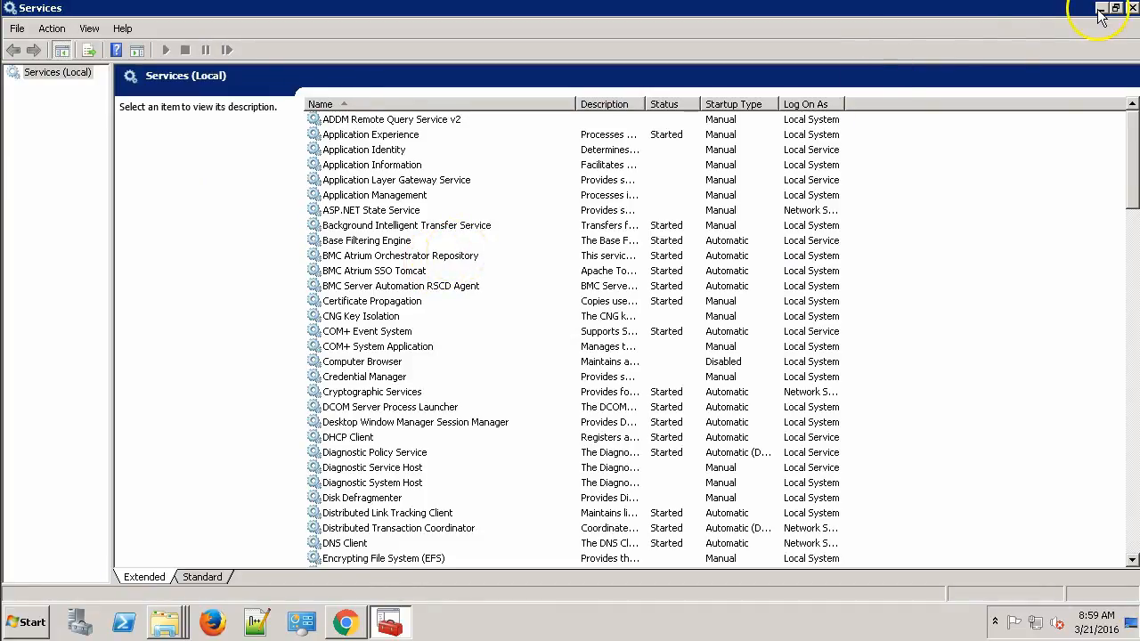